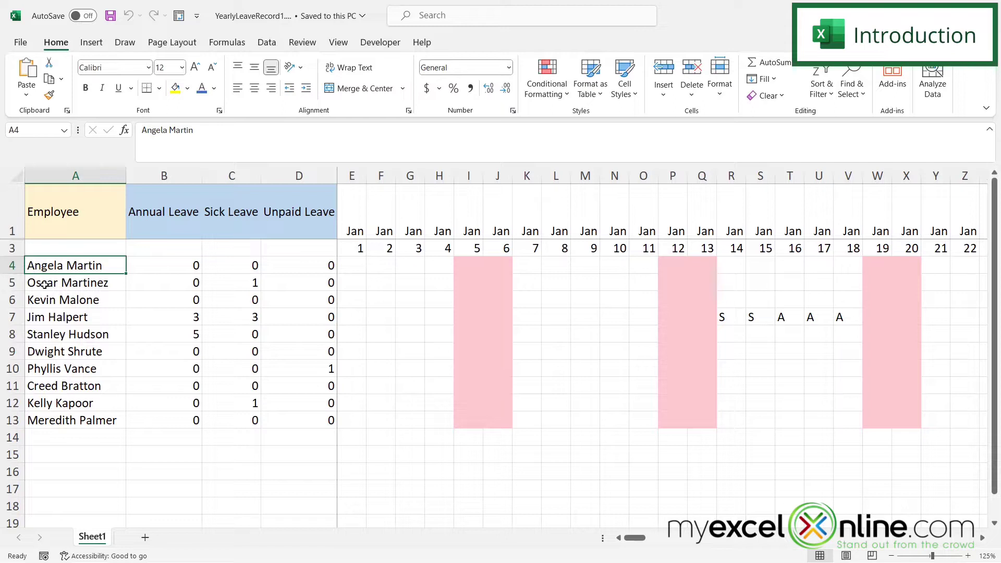
Inspect the month header formula in cell E1 of the finished tracker
{"action": "key", "text": "Up"}
{"action": "key", "text": "Up"}
{"action": "key", "text": "Right"}
{"action": "key", "text": "Right"}
{"action": "key", "text": "Right"}
{"action": "key", "text": "Right"}
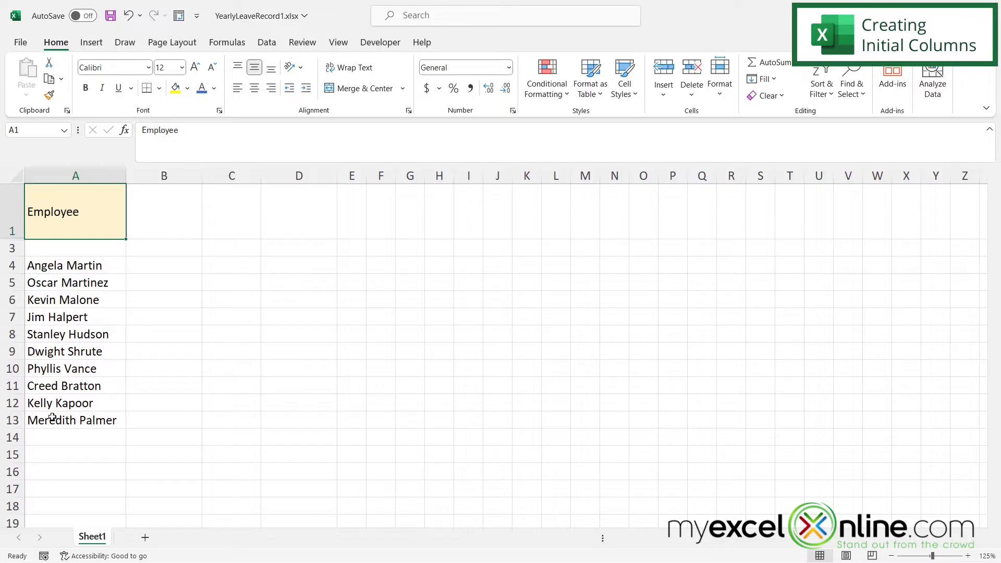
Enter the headers Annual Leave (A), Sick Leave (S) and Unpaid Leave (U) in B1:D1
{"action": "left_click", "coordinate": [151, 216]}
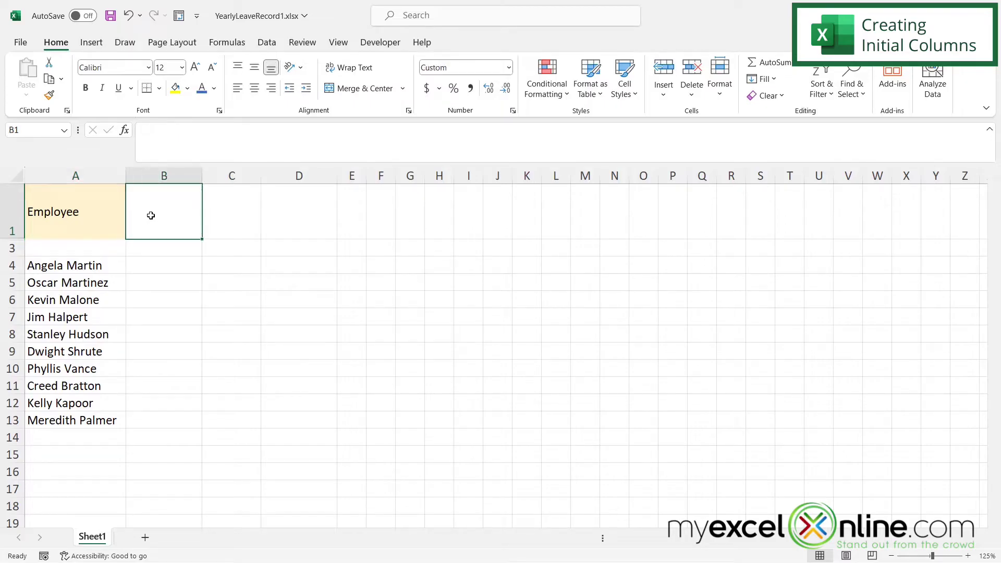
{"action": "type", "text": "Annual"}
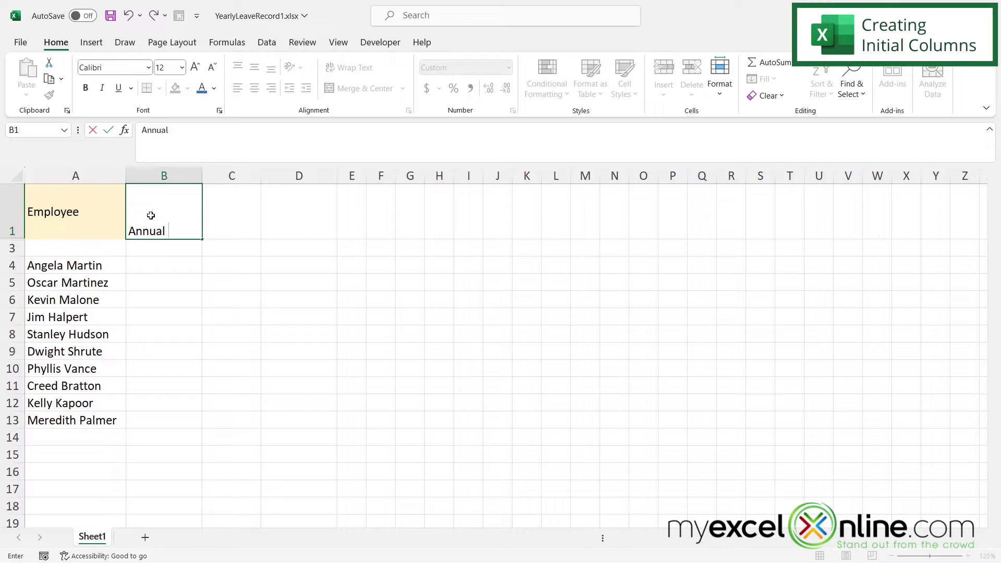
{"action": "type", "text": " Leave (A)"}
{"action": "key", "text": "Return"}
{"action": "double_click", "coordinate": [202, 176]}
{"action": "left_click", "coordinate": [277, 238]}
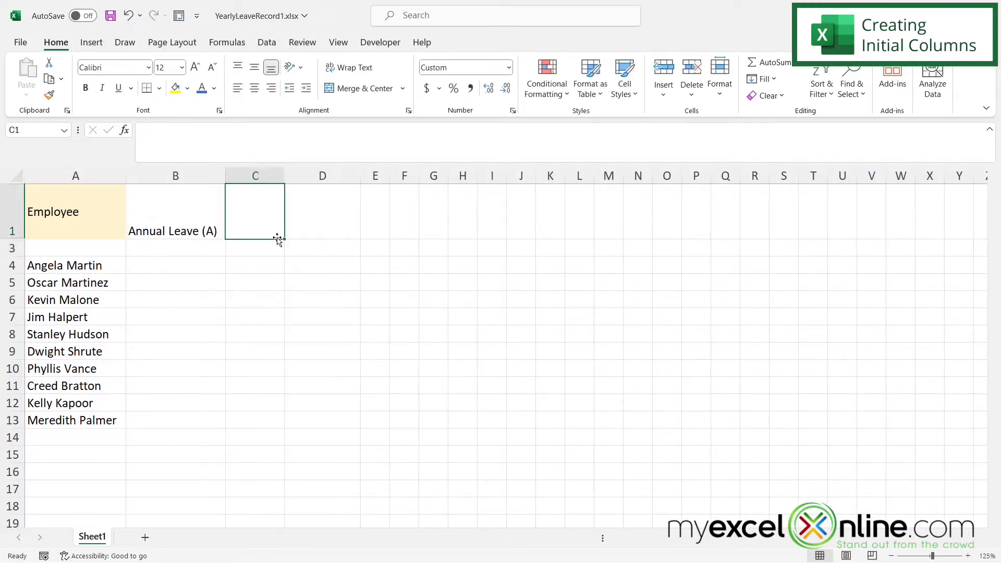
{"action": "type", "text": "Sick Leave"}
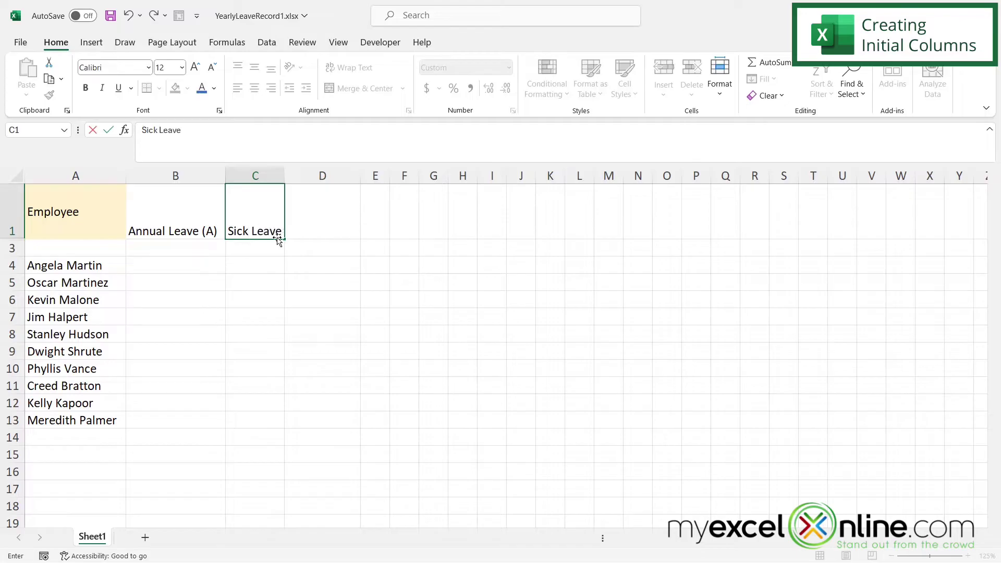
{"action": "type", "text": " (S)"}
{"action": "key", "text": "Tab"}
{"action": "type", "text": "Unpaid Le"}
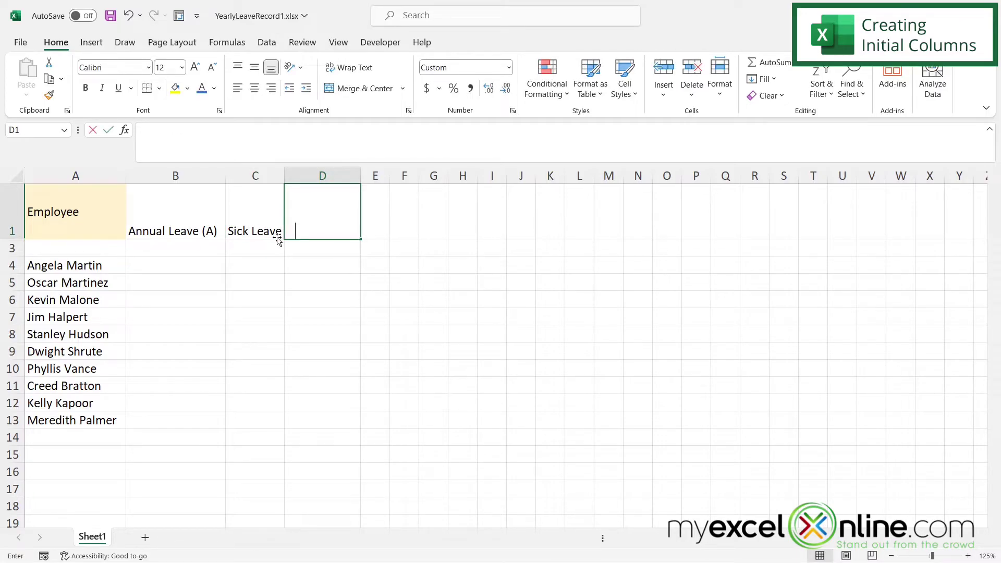
{"action": "type", "text": "ave (U)"}
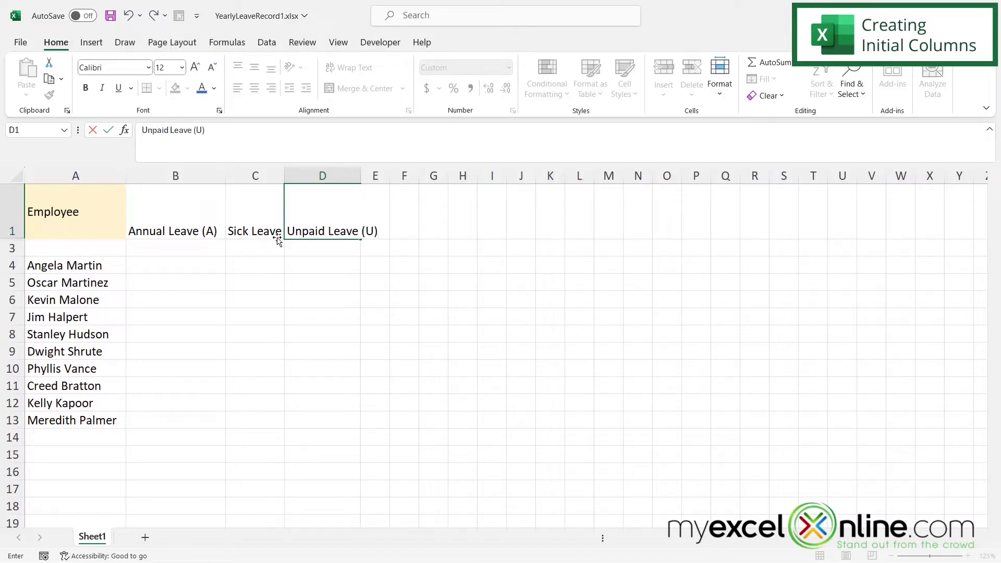
{"action": "key", "text": "Return"}
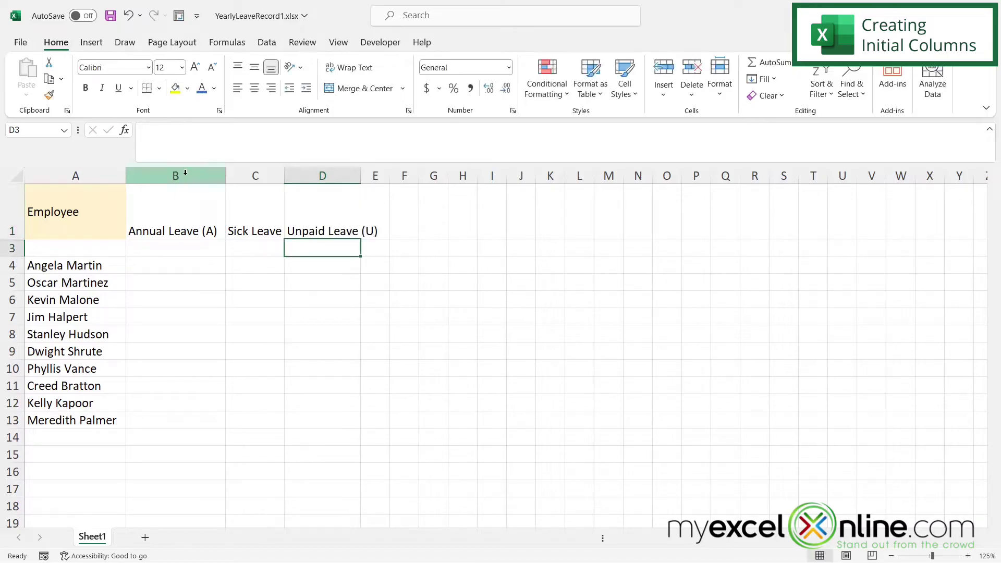
AutoFit columns B to D, then middle-align B1:D1 and shade them blue
{"action": "left_click_drag", "start_coordinate": [184, 174], "coordinate": [341, 180]}
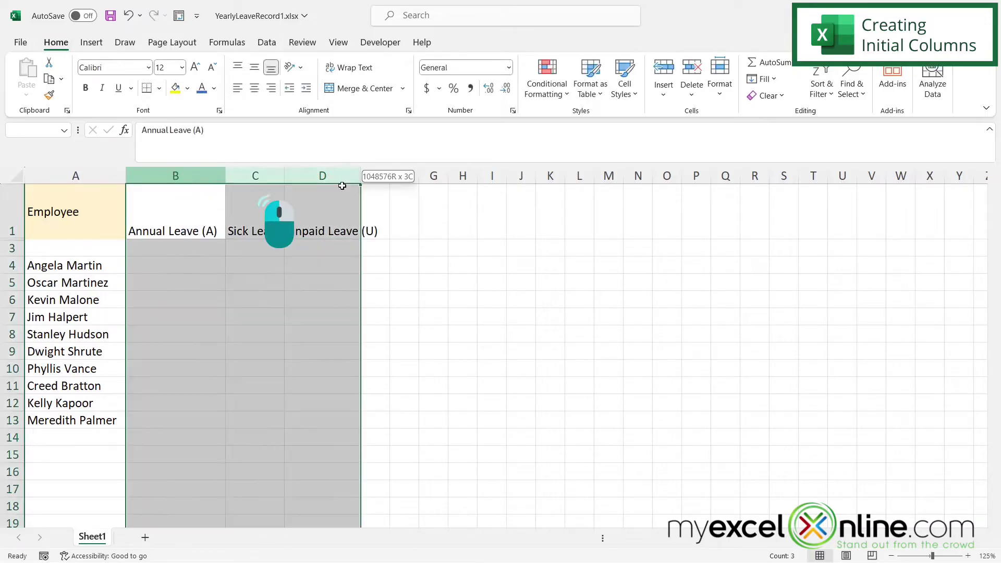
{"action": "double_click", "coordinate": [285, 176]}
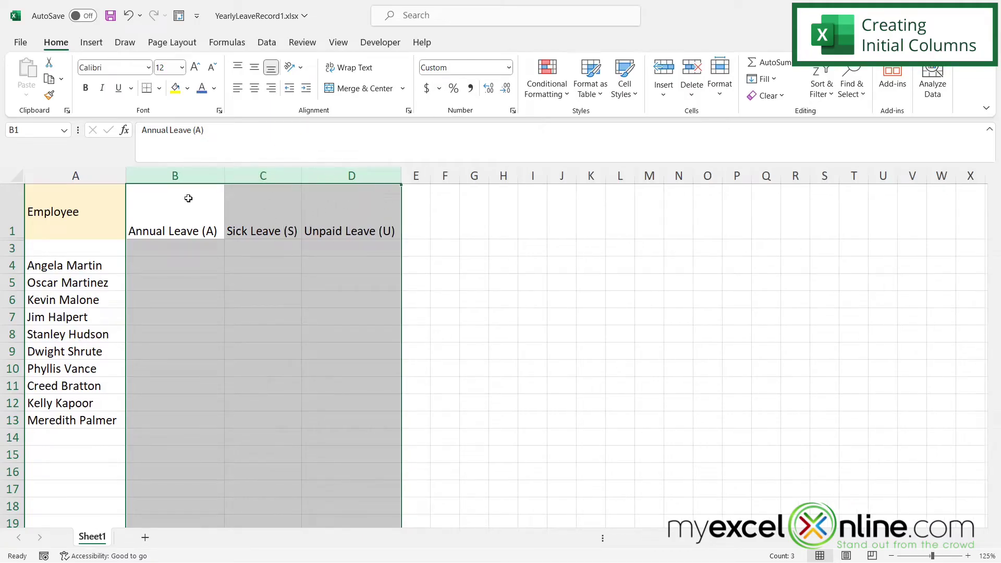
{"action": "left_click_drag", "start_coordinate": [172, 208], "coordinate": [324, 215]}
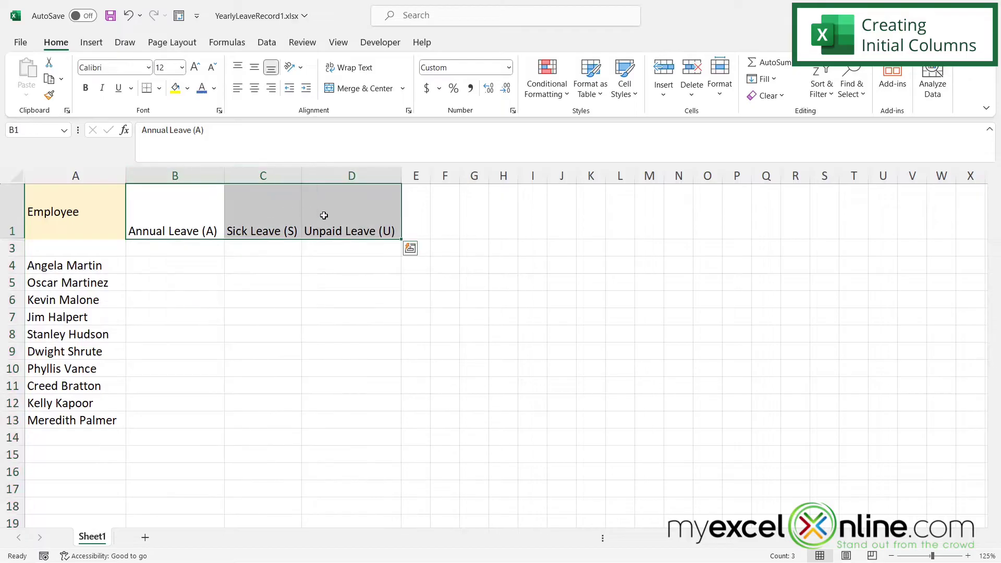
{"action": "left_click", "coordinate": [259, 72]}
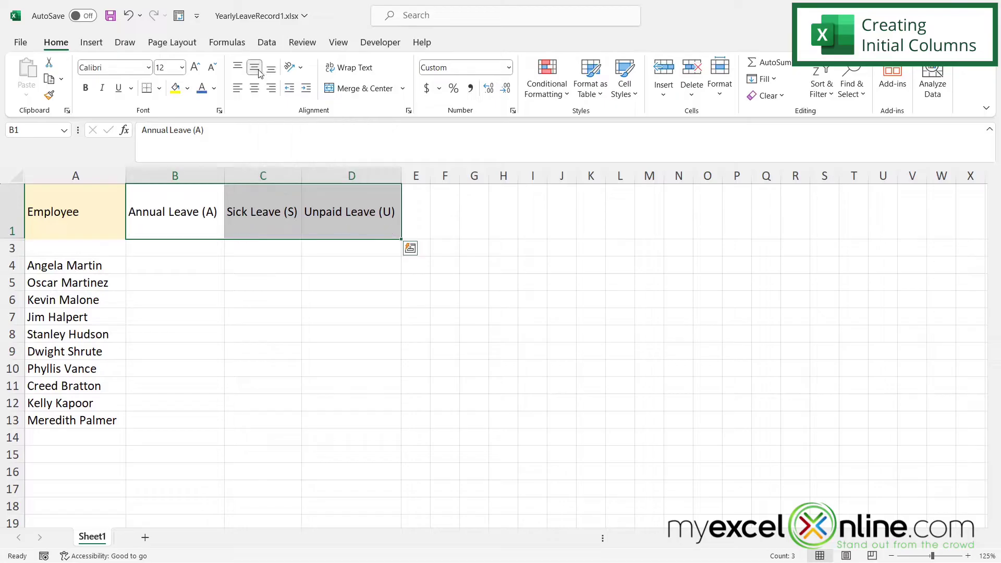
{"action": "left_click", "coordinate": [188, 90]}
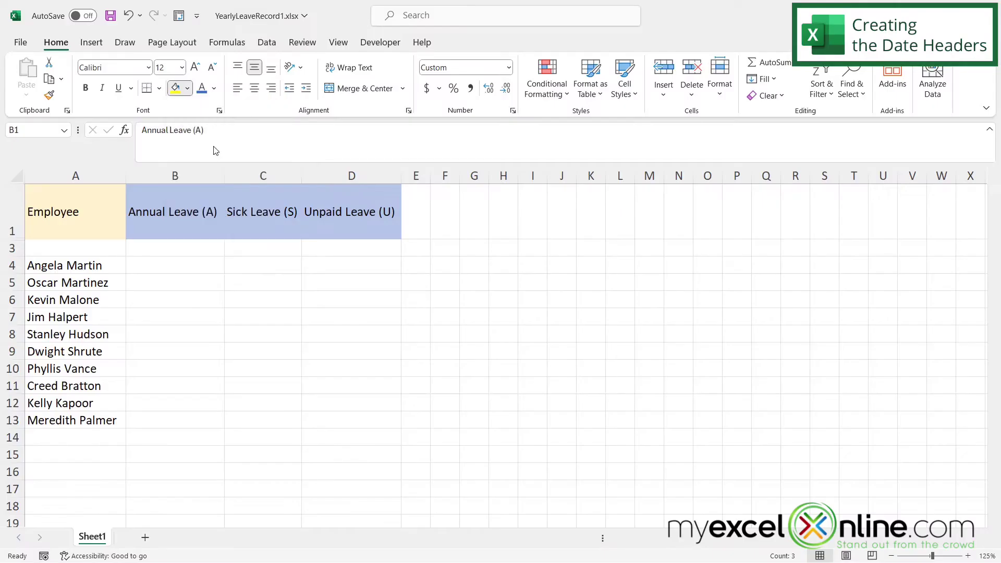
Type 1/1 to 1/4 in E3:H3 and extend the date series to 7-Jan in K3
{"action": "left_click", "coordinate": [420, 249]}
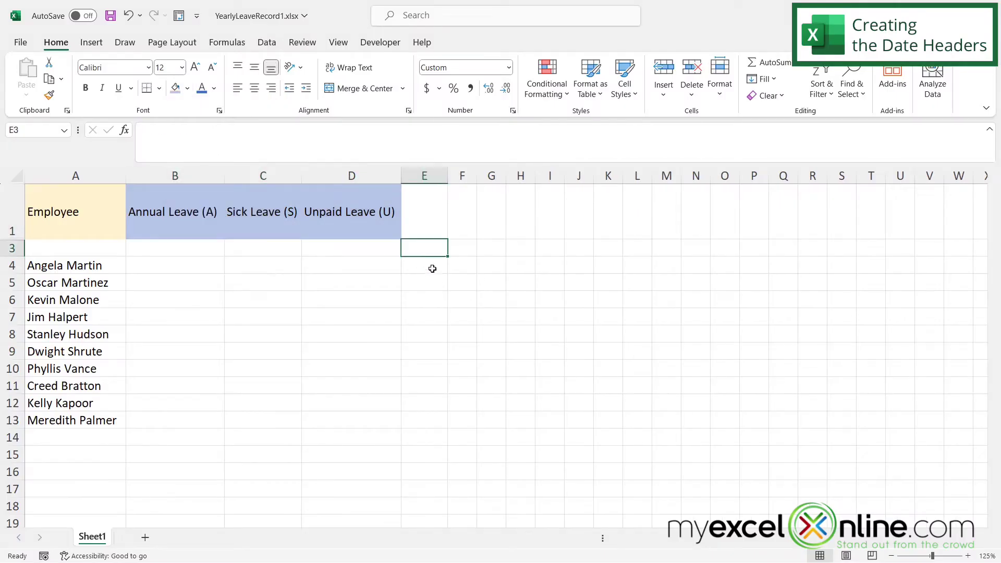
{"action": "double_click", "coordinate": [417, 253]}
{"action": "type", "text": "1/1"}
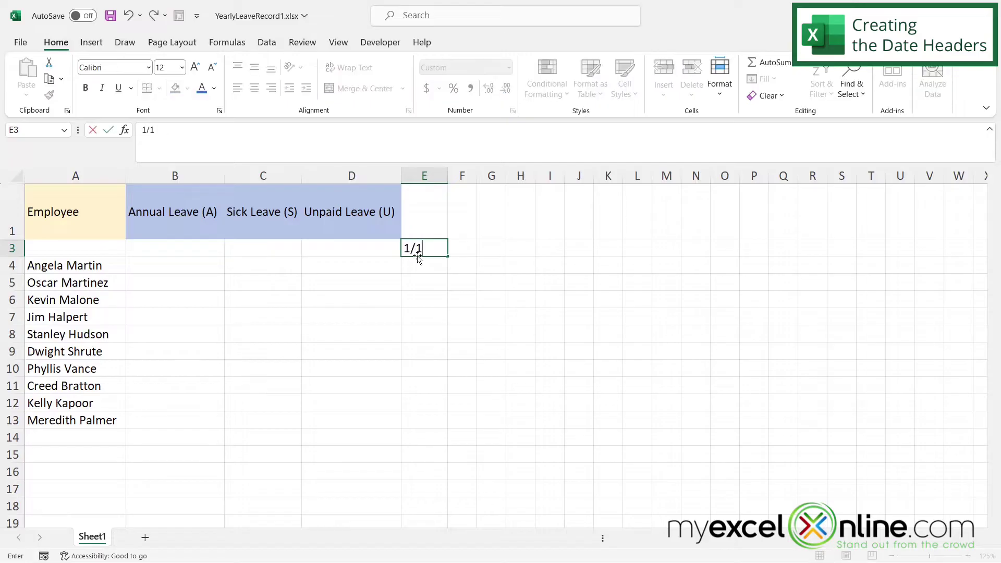
{"action": "key", "text": "Tab"}
{"action": "type", "text": "1/2"}
{"action": "key", "text": "Tab"}
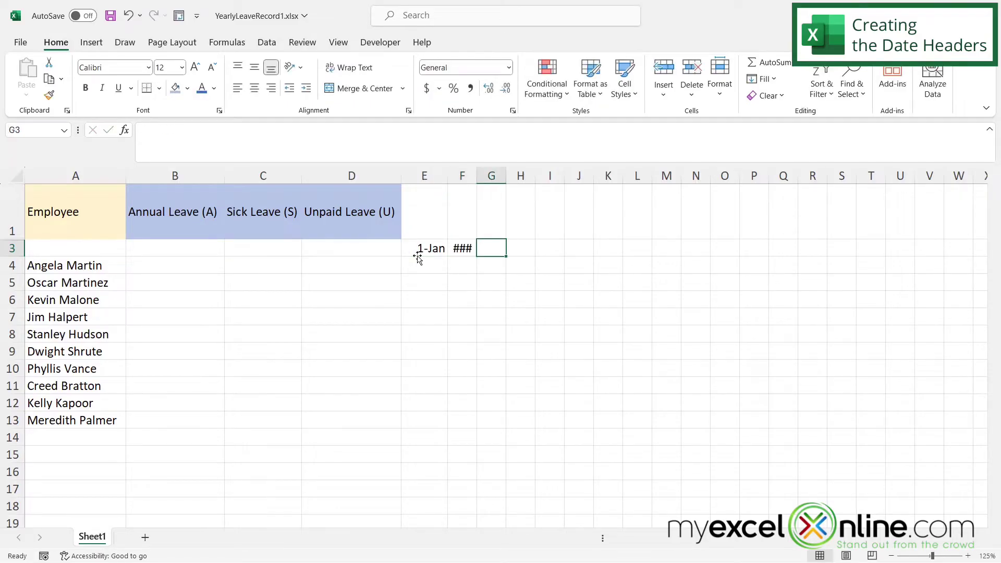
{"action": "type", "text": "1/3"}
{"action": "key", "text": "Tab"}
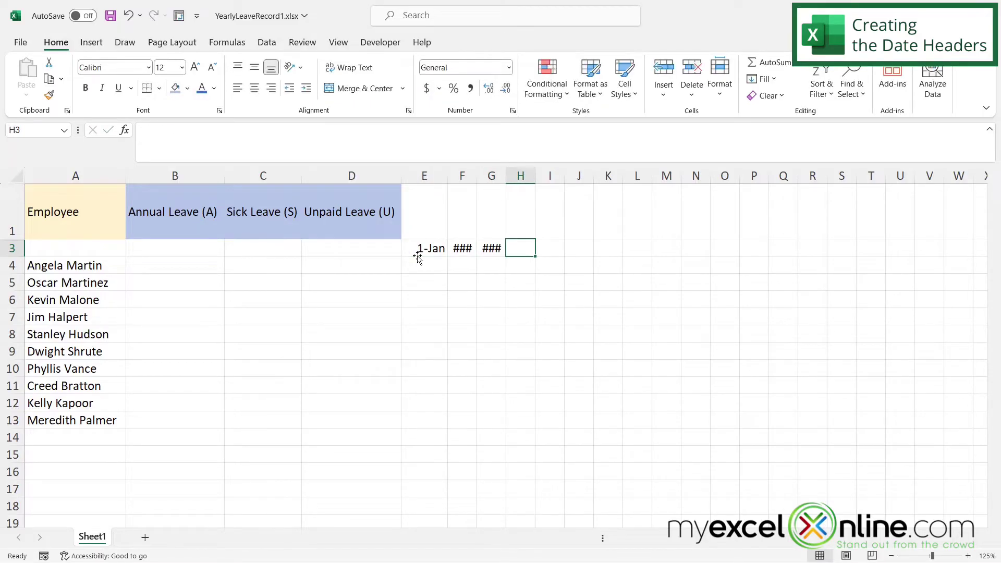
{"action": "type", "text": "1/4"}
{"action": "key", "text": "Tab"}
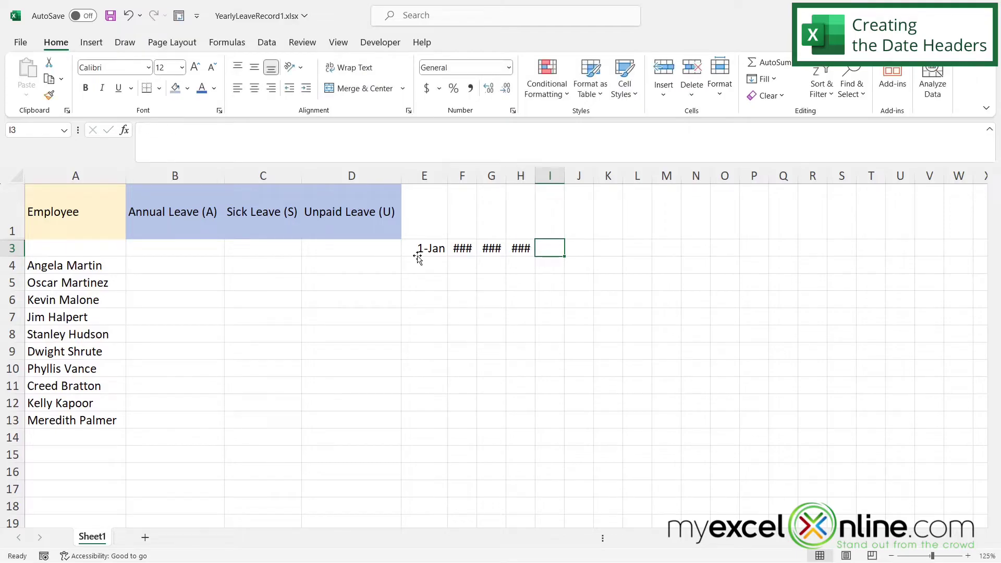
{"action": "left_click_drag", "start_coordinate": [419, 249], "coordinate": [533, 249]}
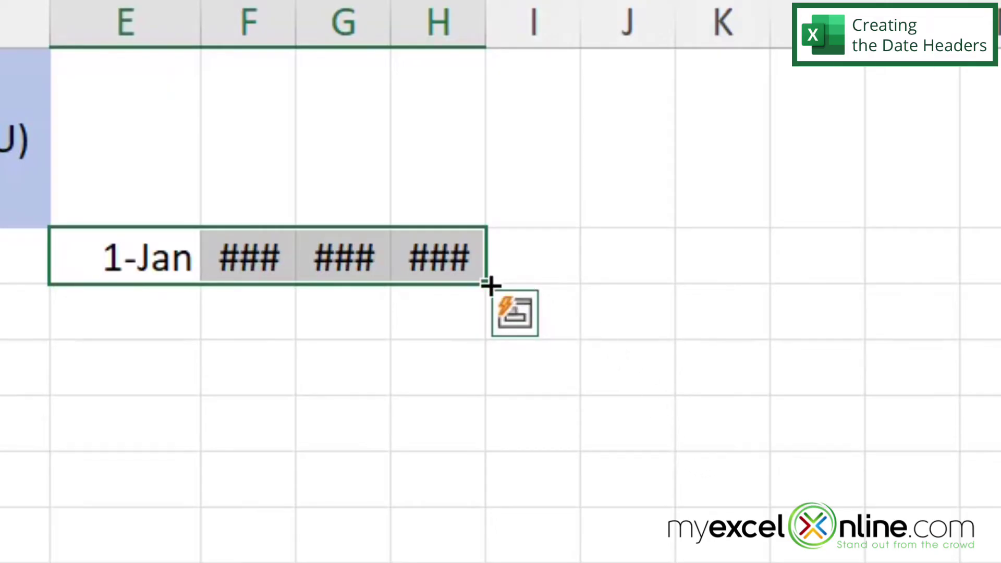
{"action": "left_click_drag", "start_coordinate": [490, 285], "coordinate": [746, 266]}
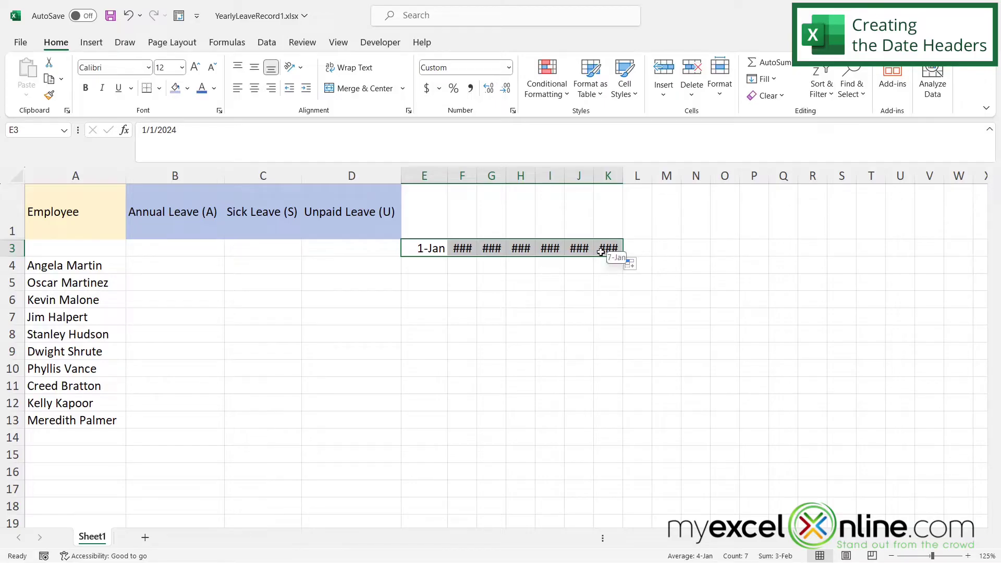
Give E3:K3 the custom format d, centre them, and unhide row 2
{"action": "right_click", "coordinate": [429, 251]}
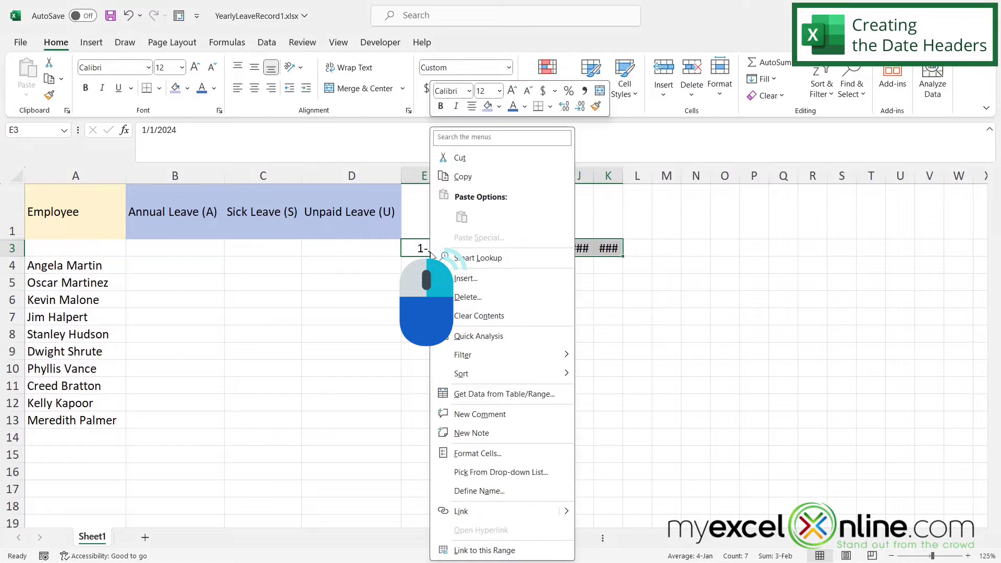
{"action": "left_click", "coordinate": [471, 452]}
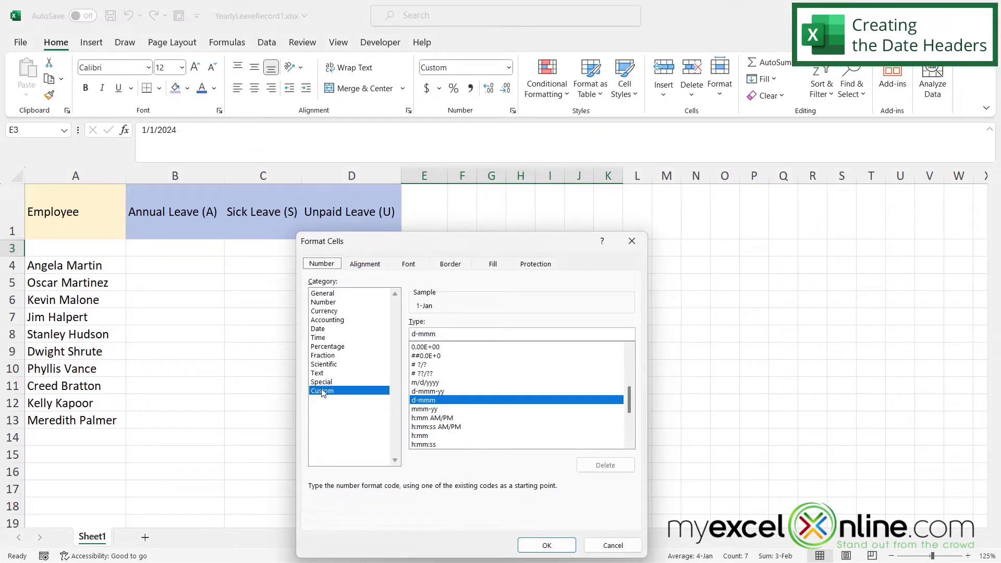
{"action": "left_click_drag", "start_coordinate": [444, 334], "coordinate": [410, 334]}
{"action": "type", "text": "d"}
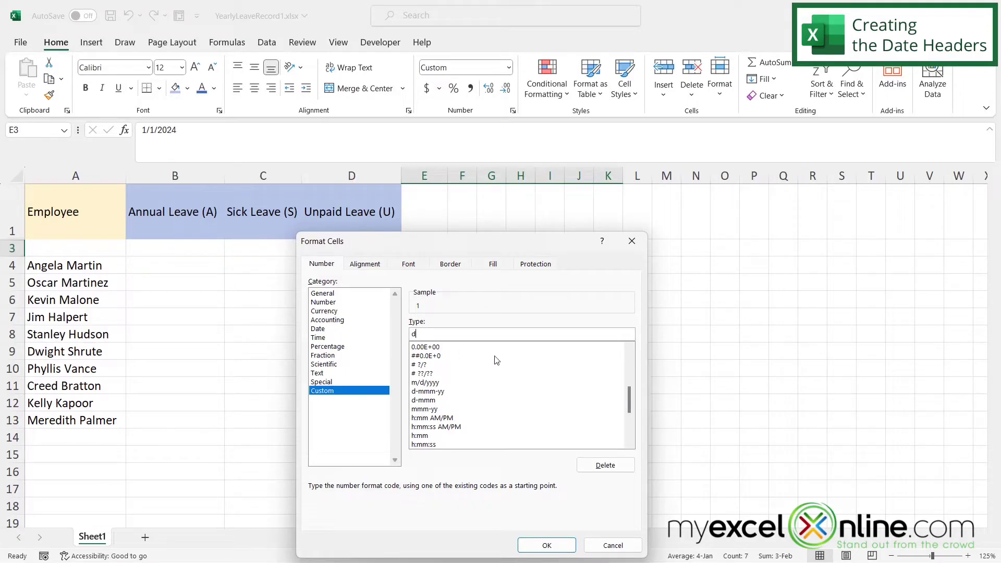
{"action": "left_click", "coordinate": [546, 545]}
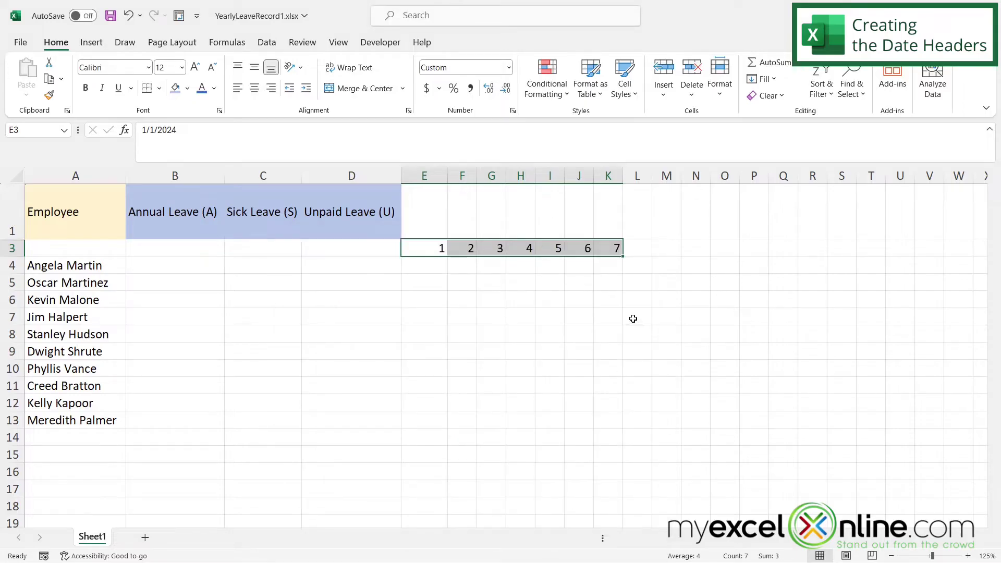
{"action": "left_click", "coordinate": [254, 90]}
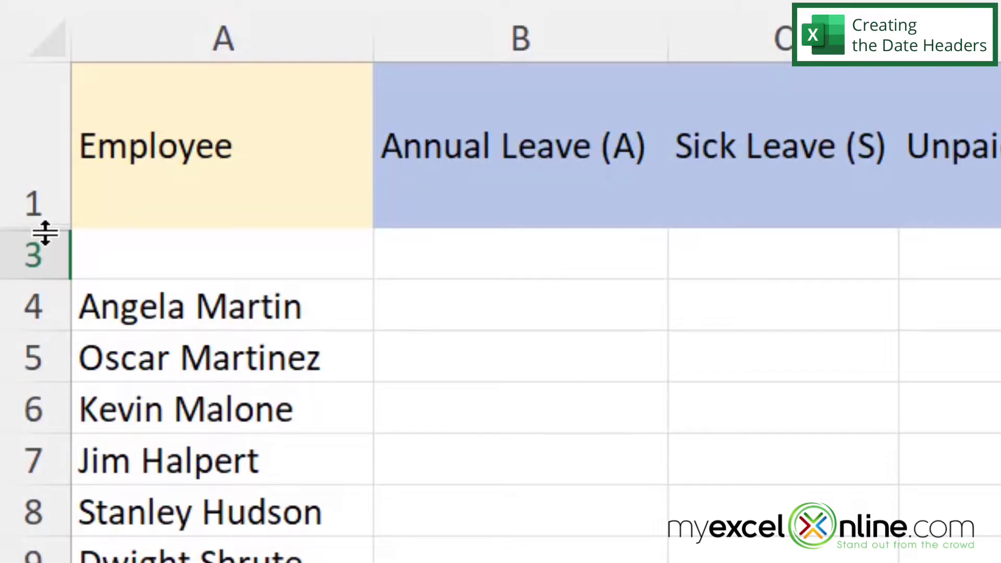
{"action": "left_click_drag", "start_coordinate": [45, 233], "coordinate": [42, 287]}
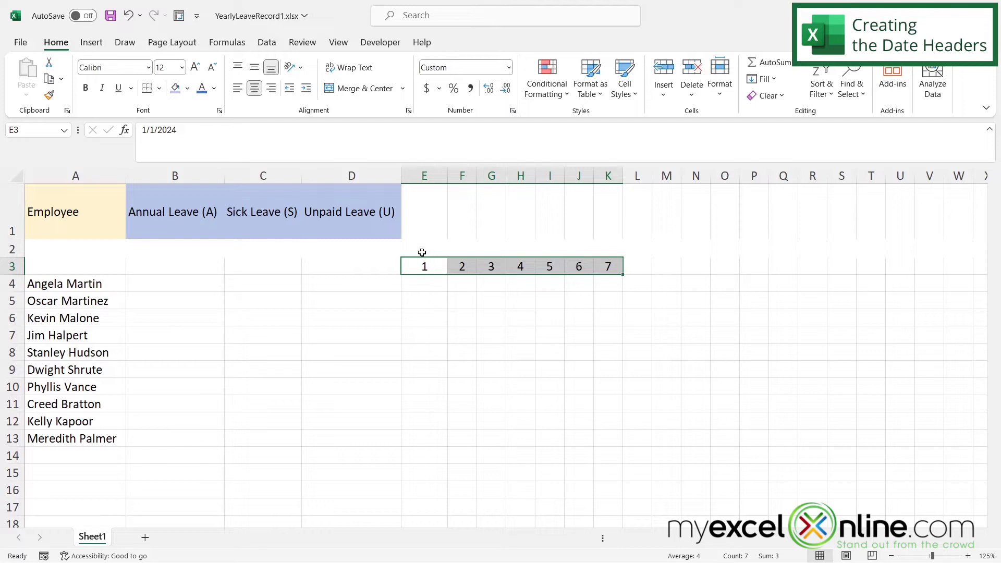
Enter =WEEKDAY(E3) in E2 and copy it across to K2
{"action": "left_click", "coordinate": [423, 248]}
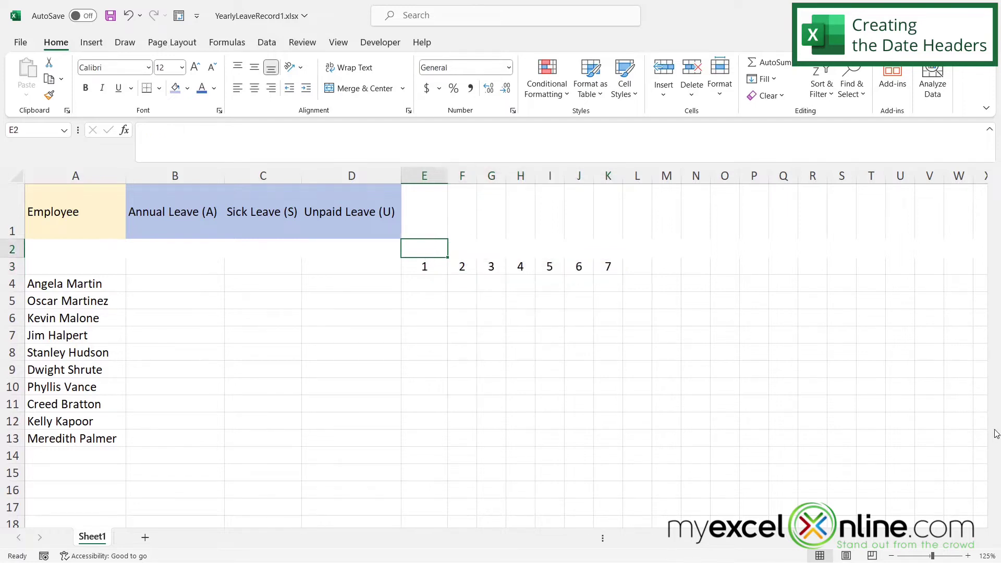
{"action": "type", "text": "=week"}
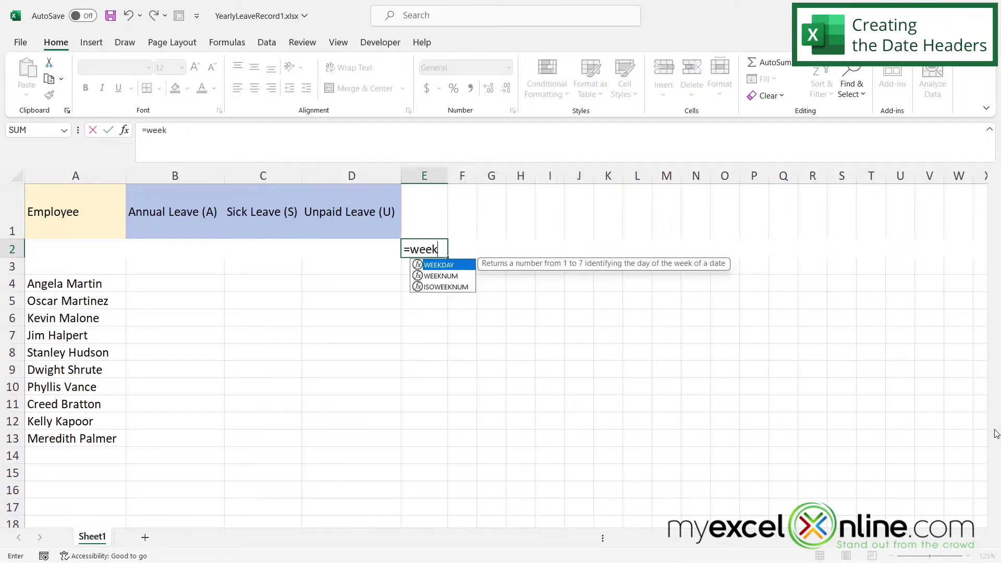
{"action": "type", "text": "day("}
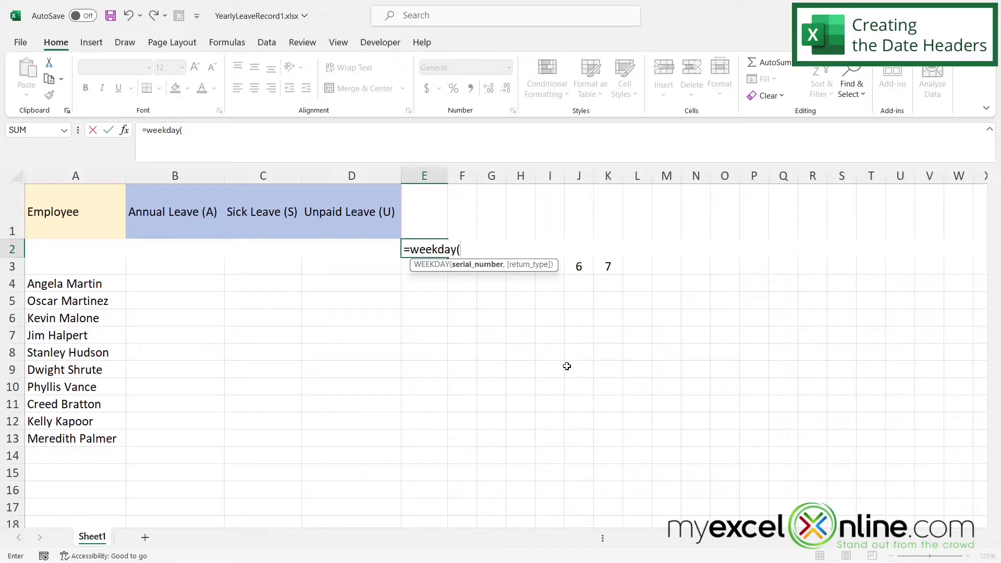
{"action": "key", "text": "Down"}
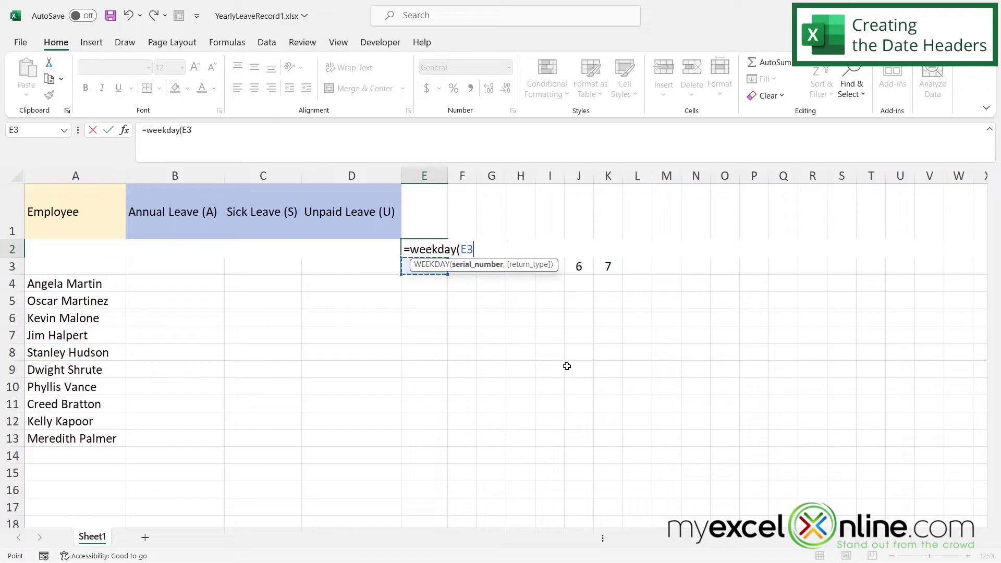
{"action": "type", "text": ")"}
{"action": "key", "text": "Return"}
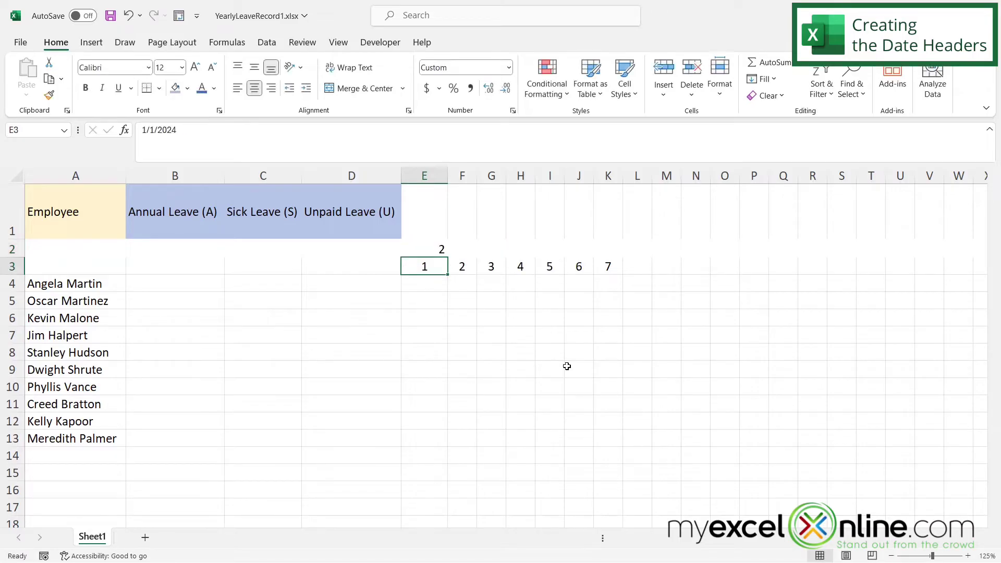
{"action": "left_click", "coordinate": [415, 249]}
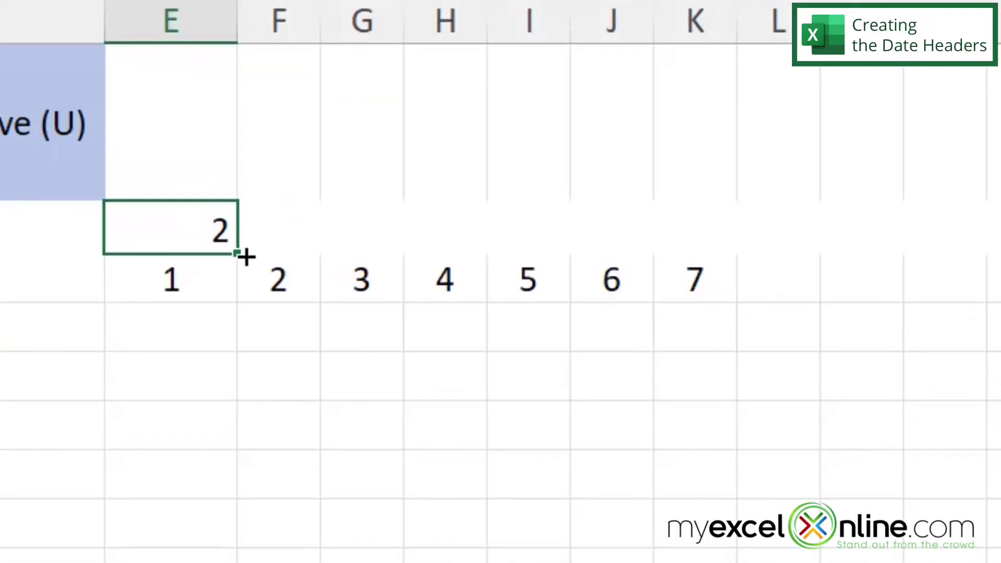
{"action": "left_click_drag", "start_coordinate": [246, 252], "coordinate": [718, 245]}
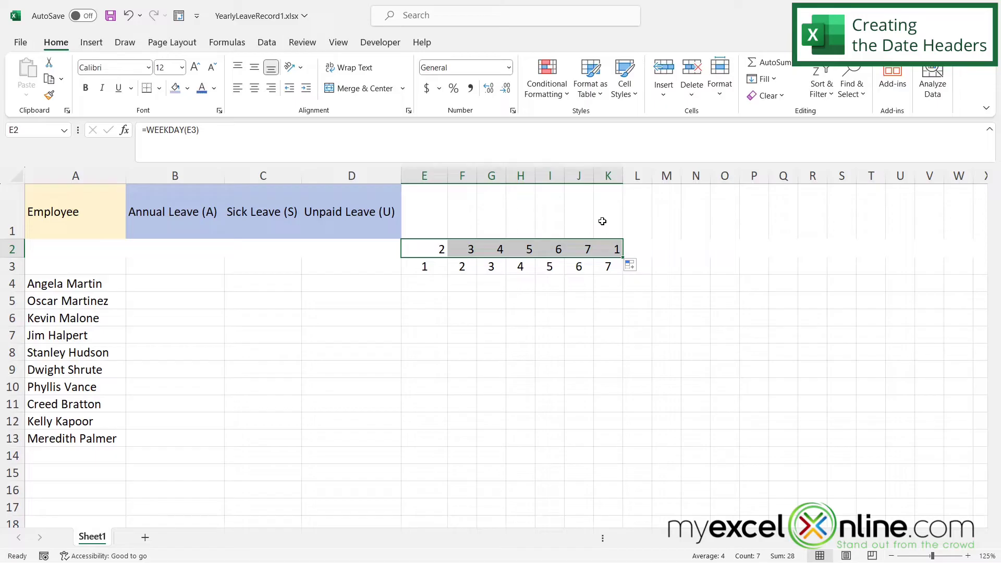
Link E1 to the date with =E3 and fill it across to K1
{"action": "left_click", "coordinate": [420, 228]}
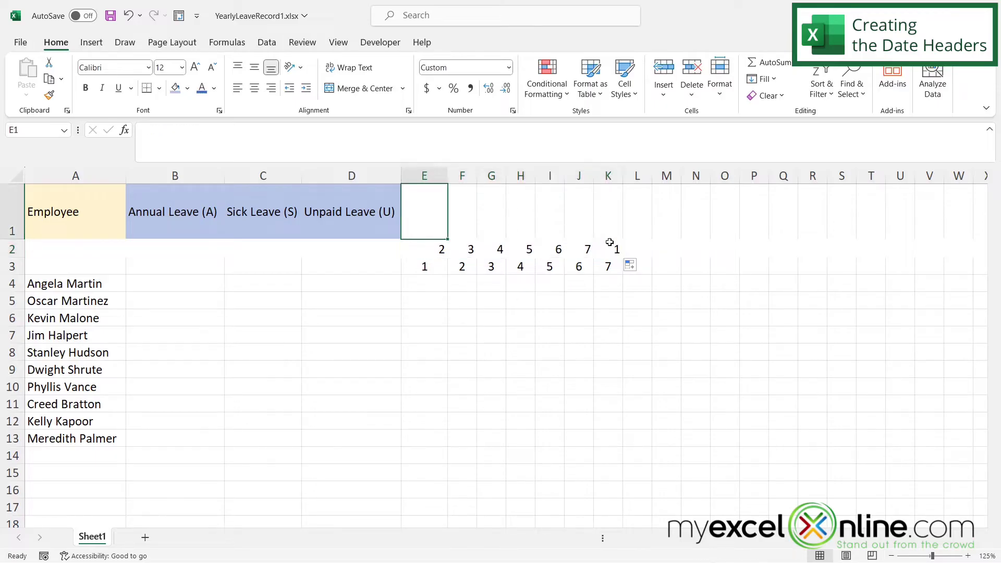
{"action": "type", "text": "=se"}
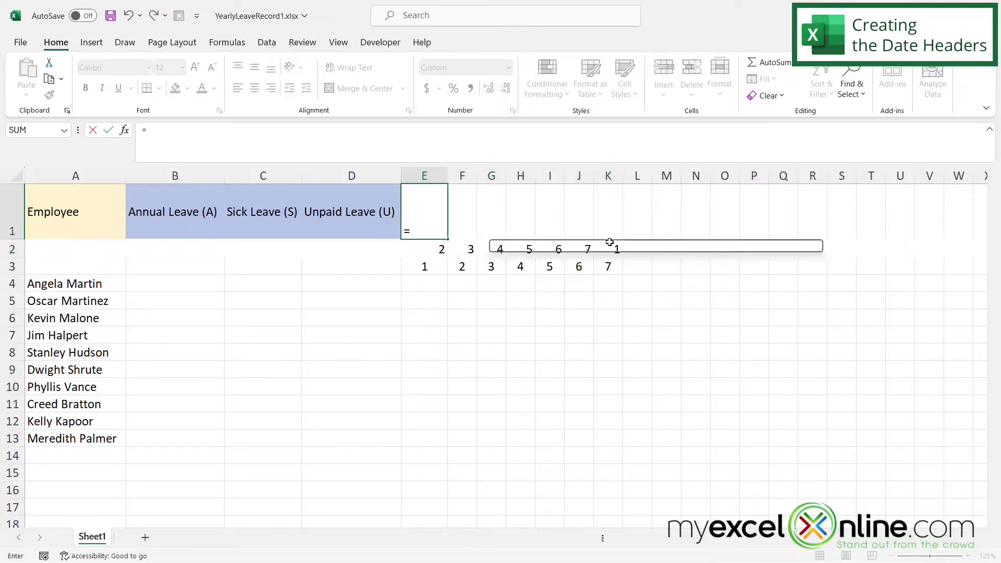
{"action": "key", "text": "BackSpace"}
{"action": "key", "text": "BackSpace"}
{"action": "left_click", "coordinate": [426, 267]}
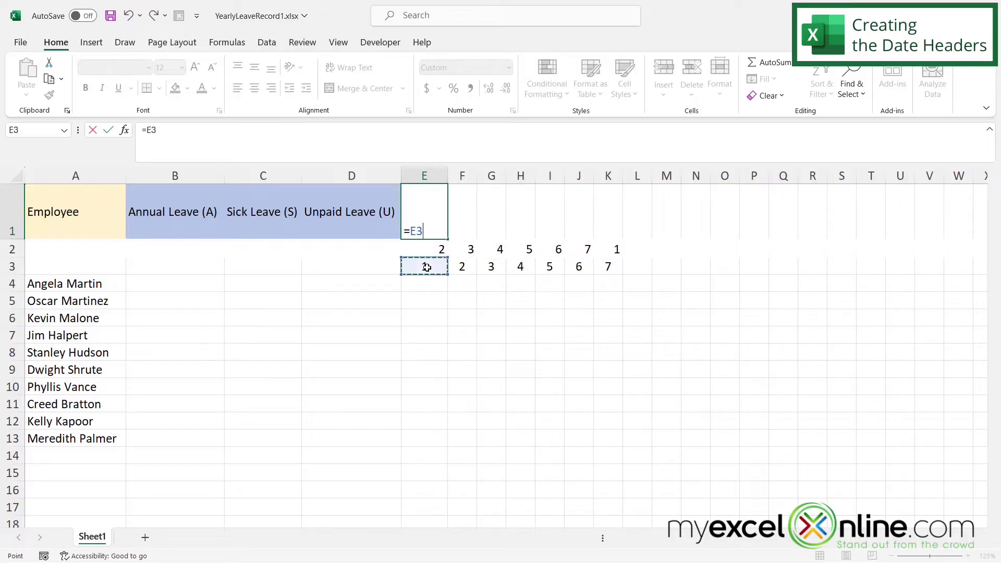
{"action": "key", "text": "Return"}
{"action": "left_click", "coordinate": [439, 211]}
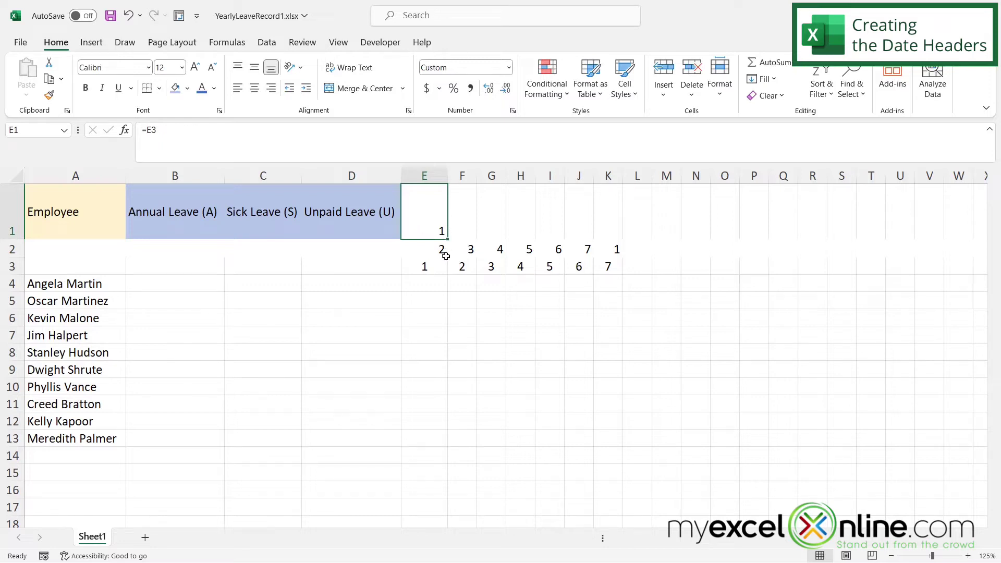
{"action": "left_click_drag", "start_coordinate": [450, 241], "coordinate": [616, 226]}
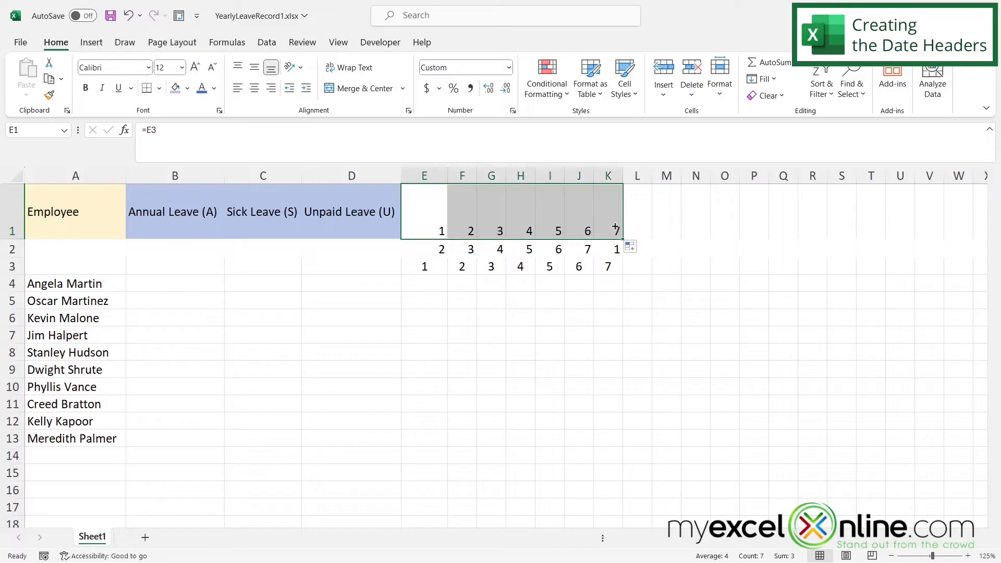
{"action": "right_click", "coordinate": [433, 219]}
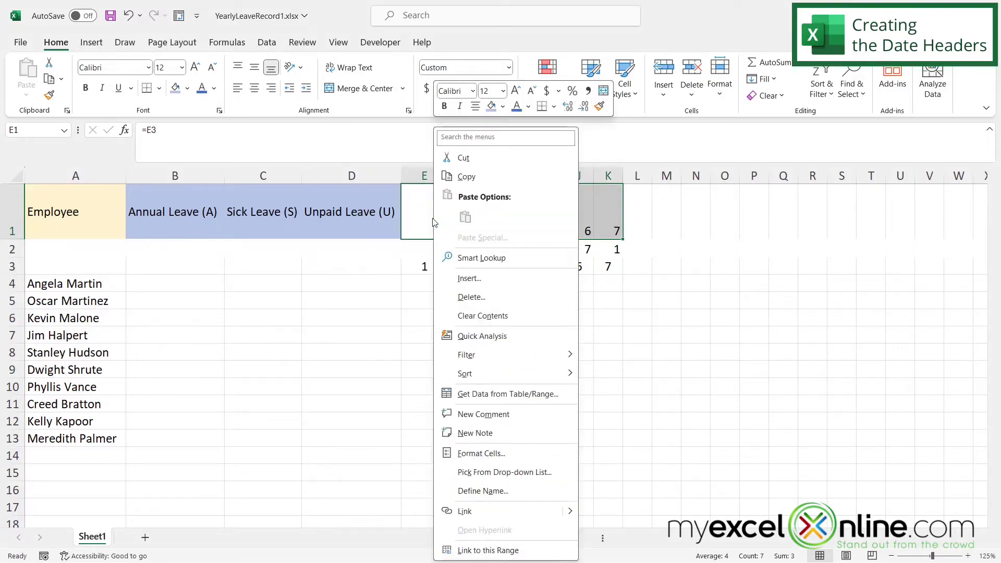
{"action": "left_click", "coordinate": [480, 454]}
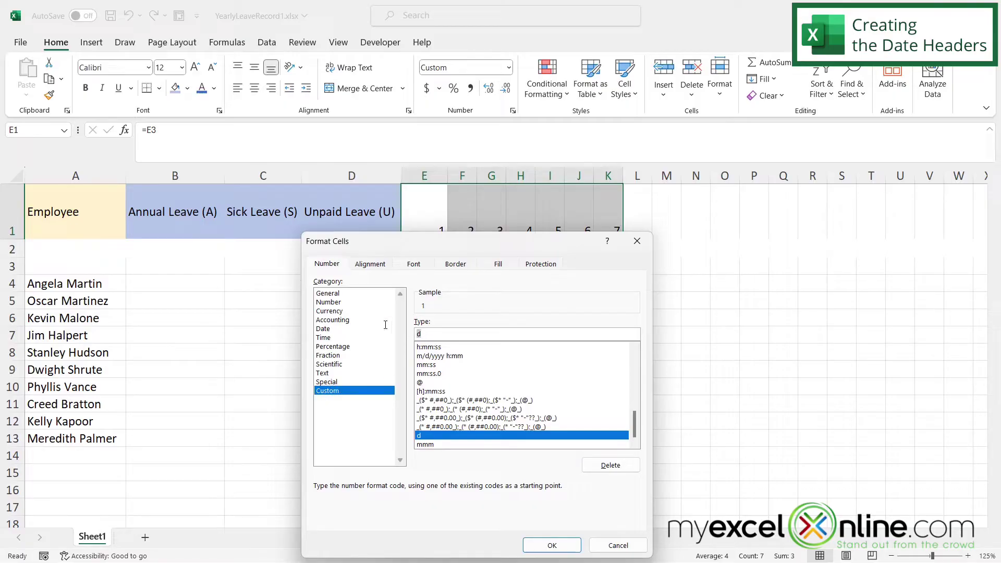
Apply the custom format mmm to E1:K1 so they show Jan, centred
{"action": "type", "text": "mmm"}
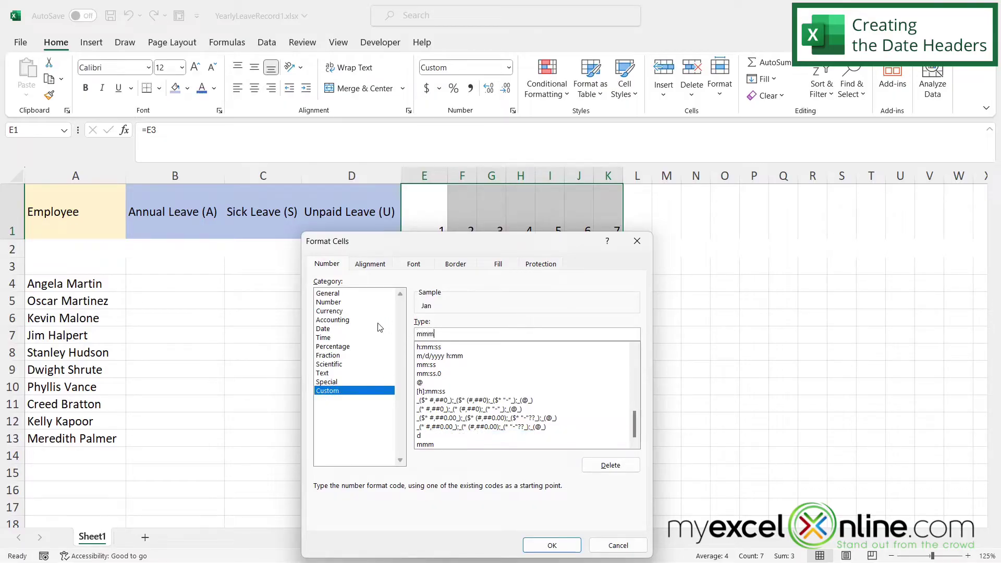
{"action": "left_click", "coordinate": [539, 544]}
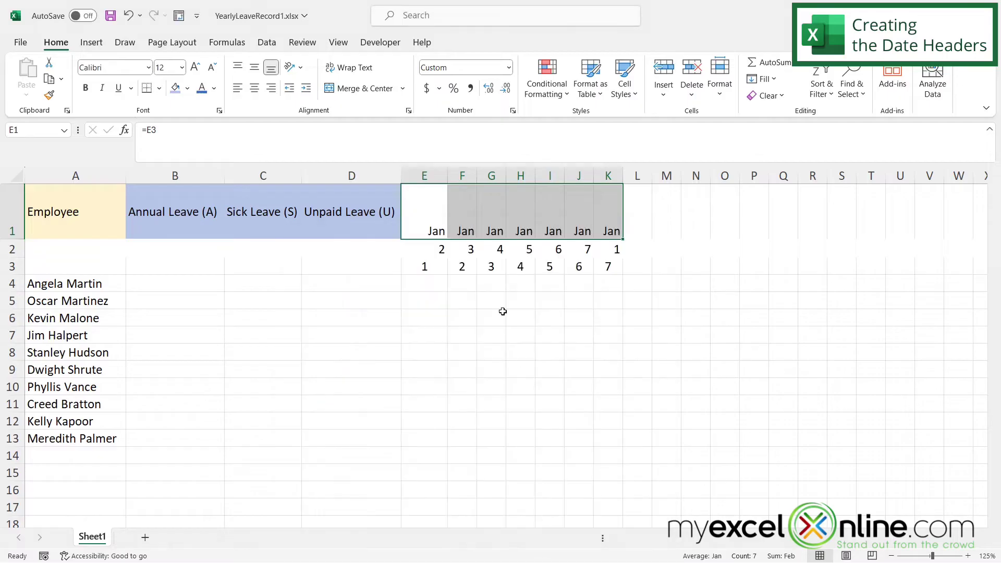
{"action": "left_click", "coordinate": [254, 88]}
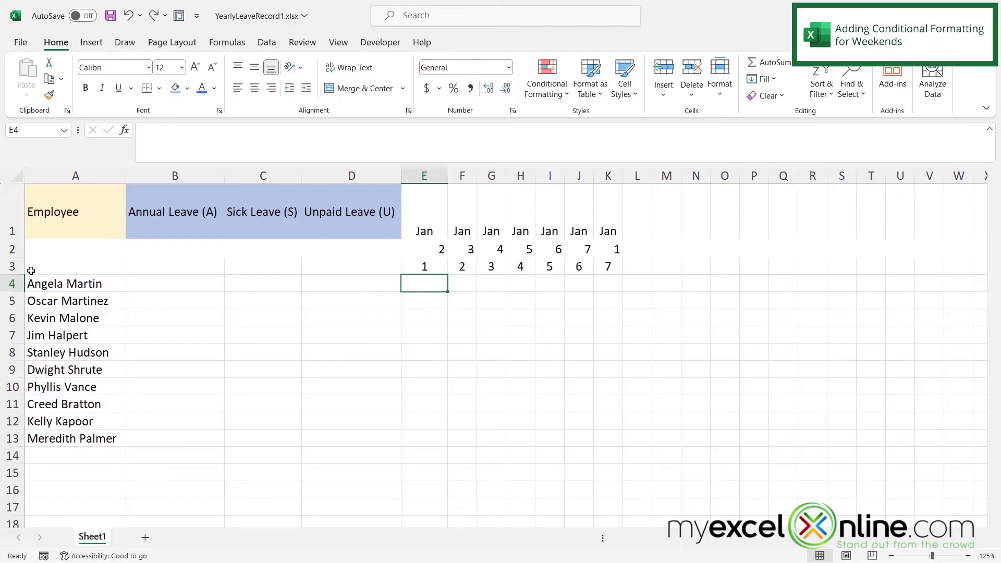
{"action": "left_click", "coordinate": [12, 249]}
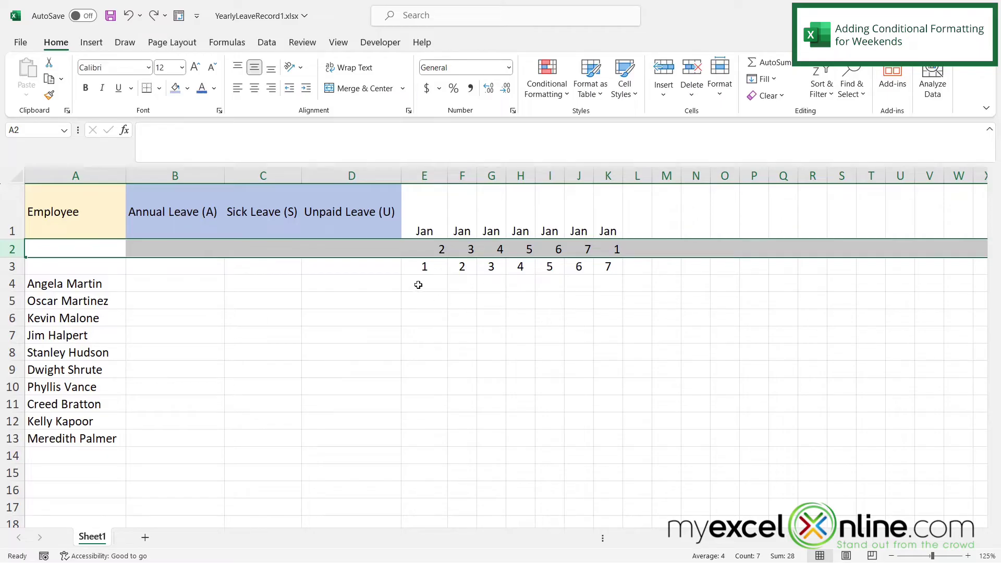
Add a formula rule =$E$2:$K$2=1 on E4:K13 with a light peach fill
{"action": "left_click_drag", "start_coordinate": [425, 289], "coordinate": [608, 434]}
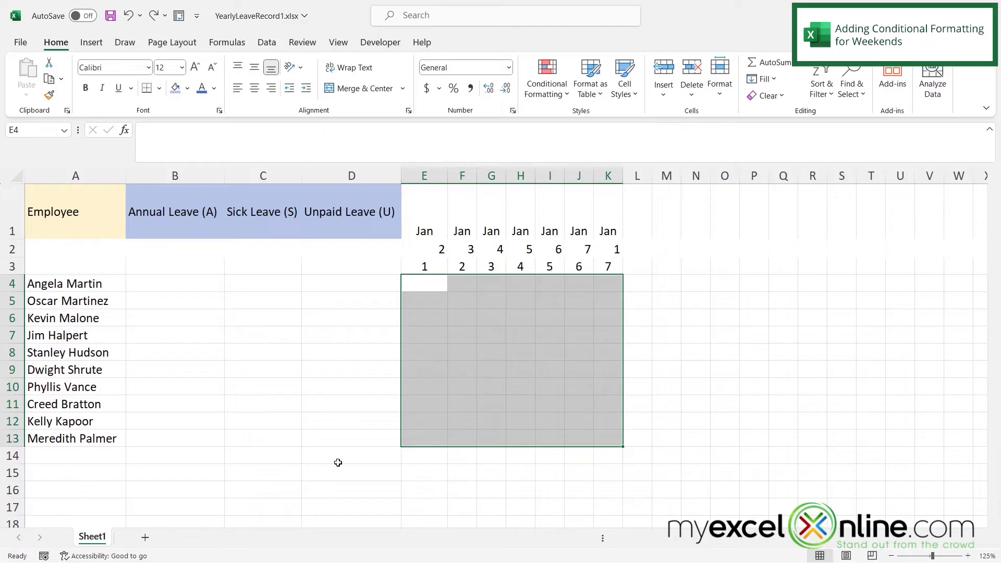
{"action": "left_click", "coordinate": [551, 75]}
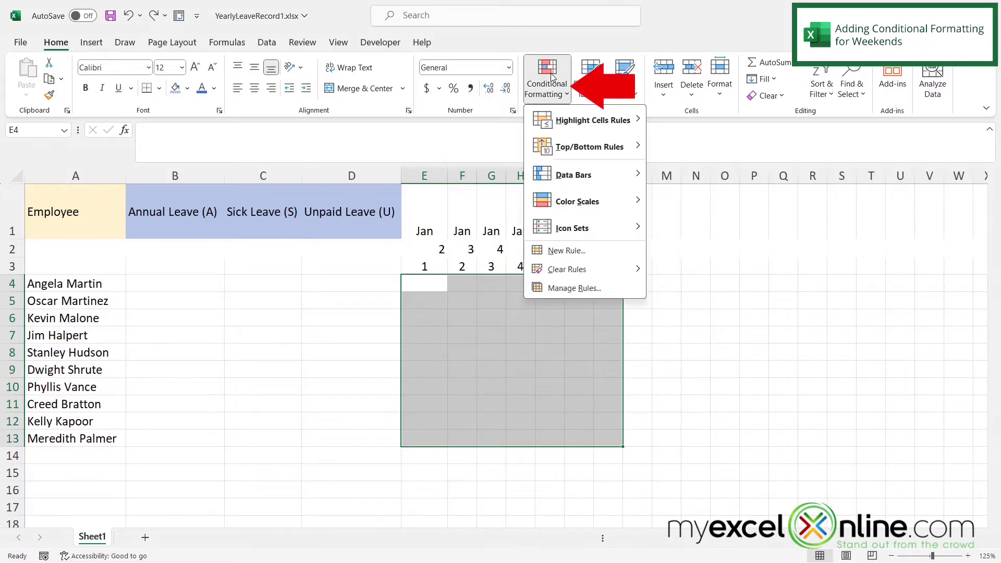
{"action": "left_click", "coordinate": [562, 252]}
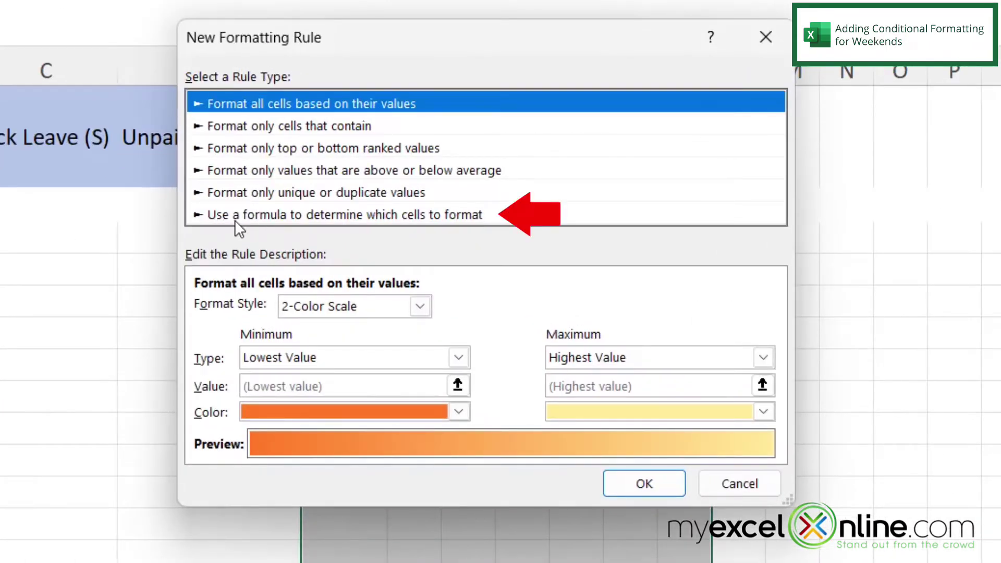
{"action": "left_click", "coordinate": [234, 220]}
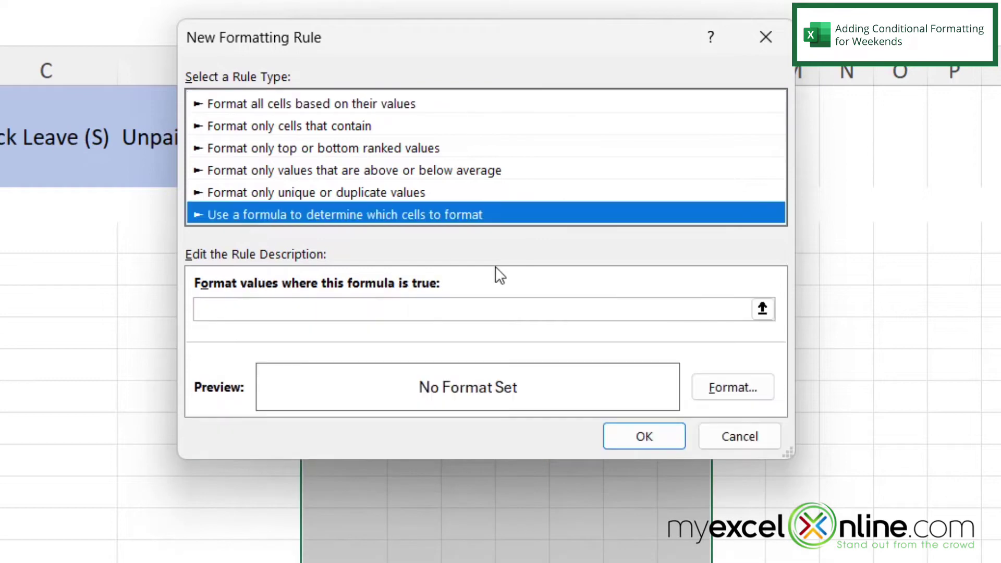
{"action": "left_click", "coordinate": [763, 311]}
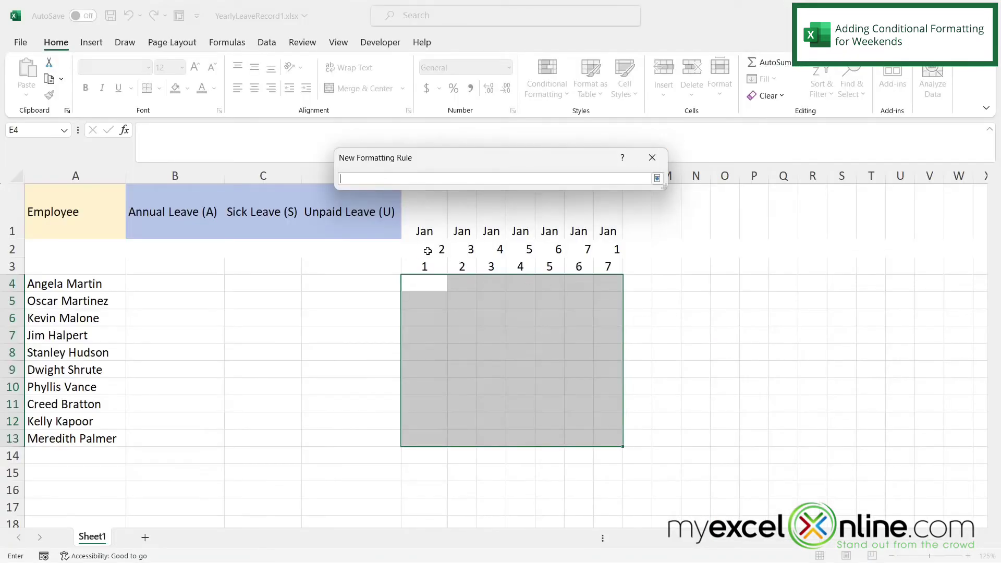
{"action": "left_click_drag", "start_coordinate": [421, 250], "coordinate": [608, 245]}
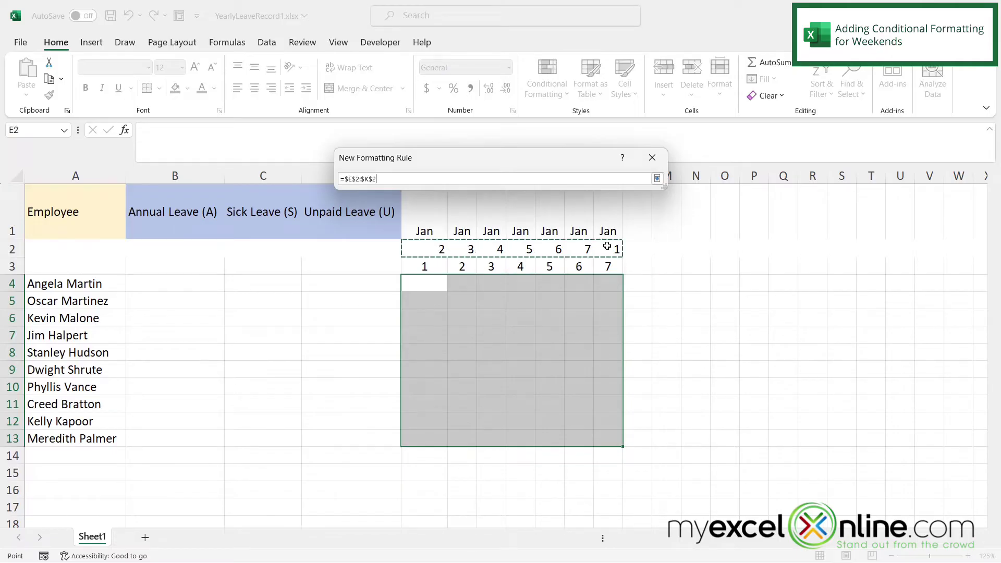
{"action": "left_click", "coordinate": [657, 179]}
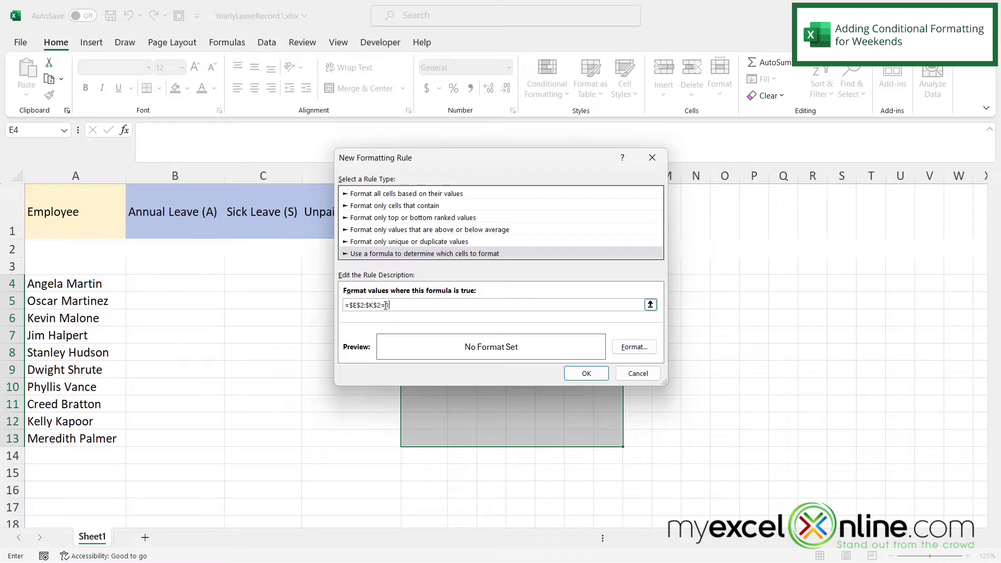
{"action": "left_click", "coordinate": [634, 346]}
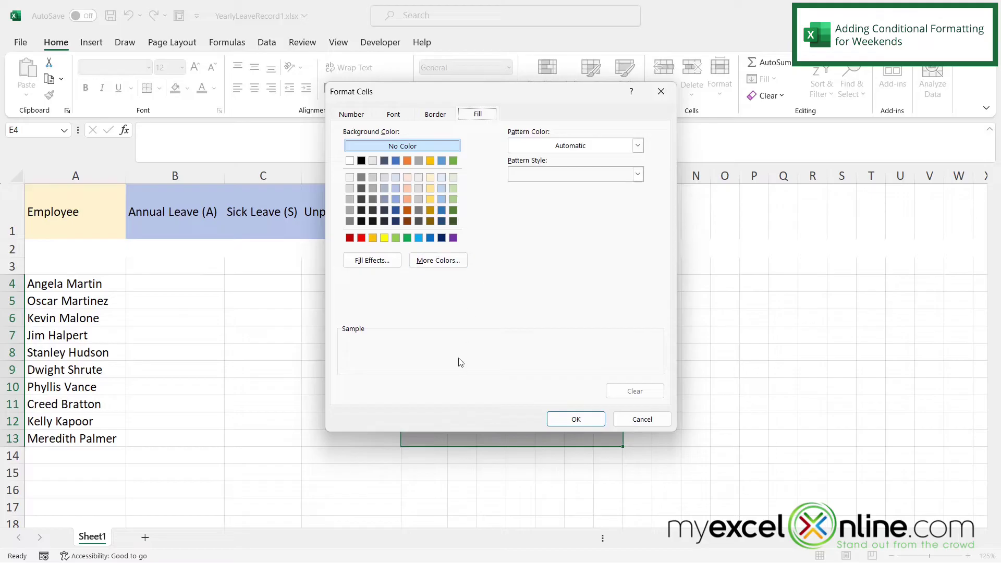
{"action": "left_click", "coordinate": [408, 188]}
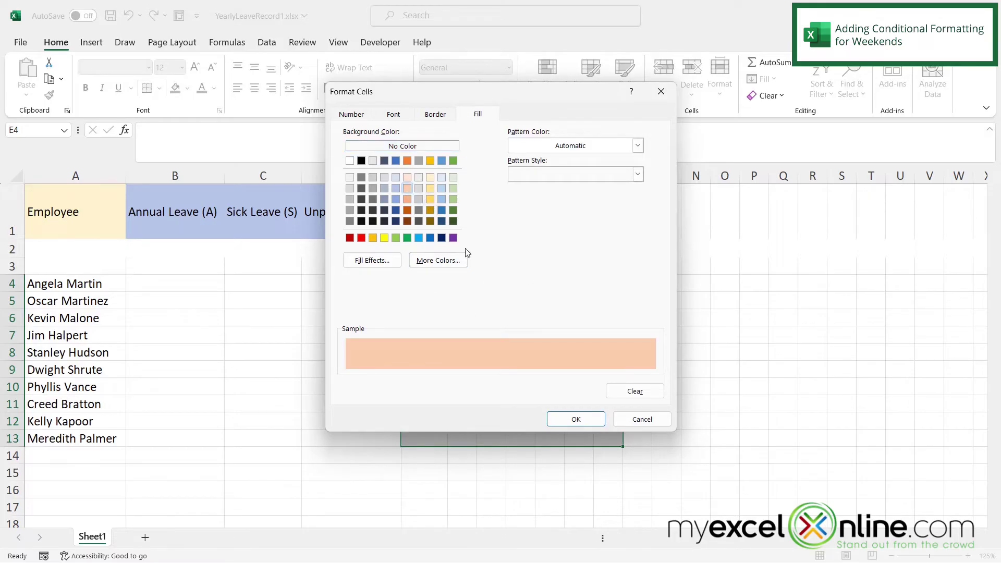
{"action": "left_click", "coordinate": [576, 419]}
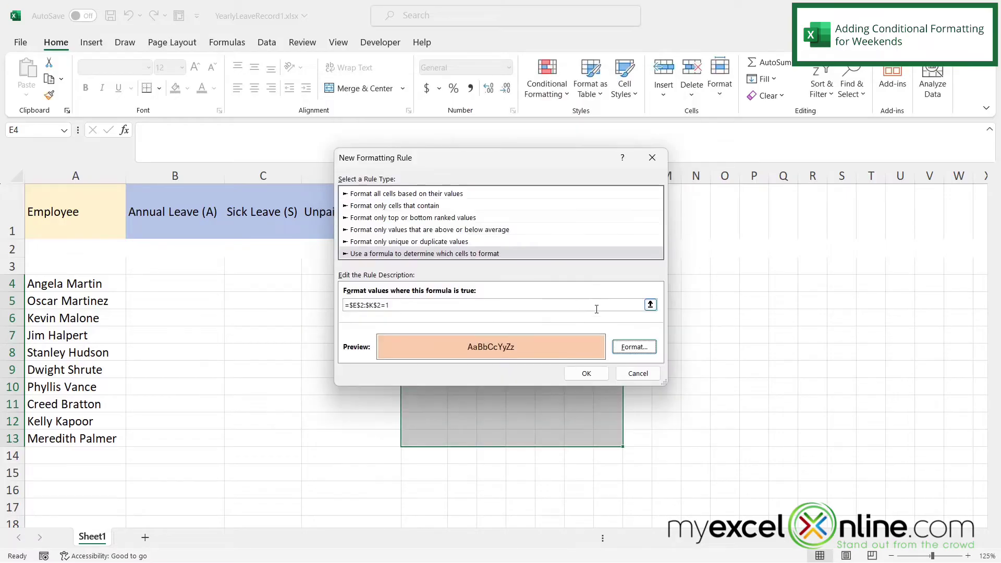
{"action": "left_click", "coordinate": [587, 378]}
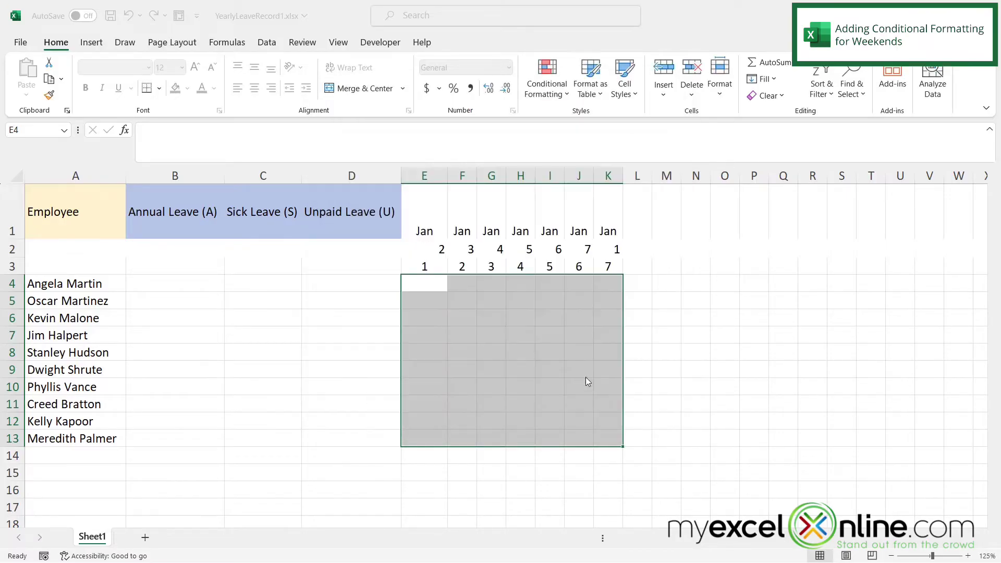
Edit the weekend rule formula to =E$2:K$2=1 by removing the column dollar signs
{"action": "left_click", "coordinate": [545, 86]}
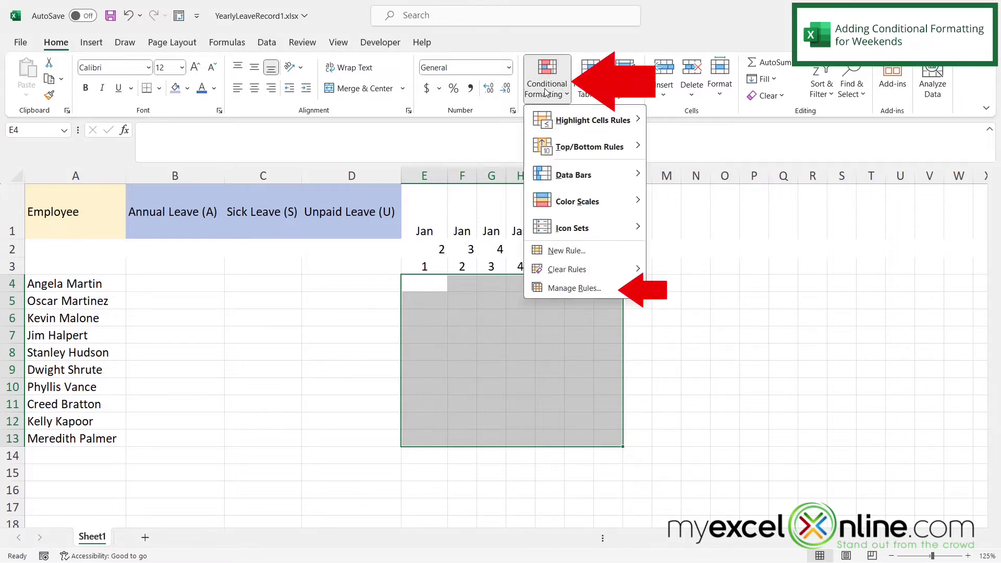
{"action": "left_click", "coordinate": [570, 290]}
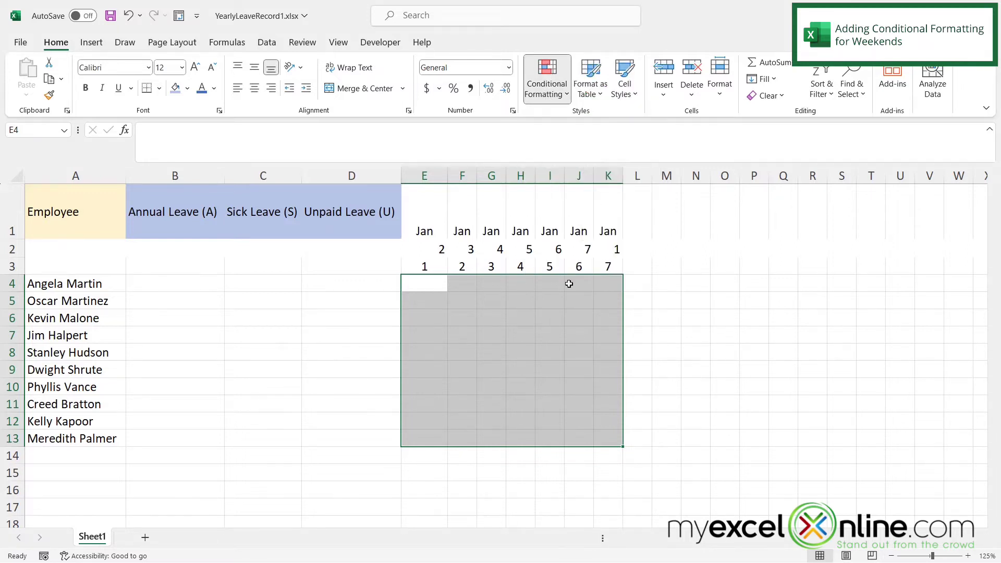
{"action": "left_click", "coordinate": [281, 256]}
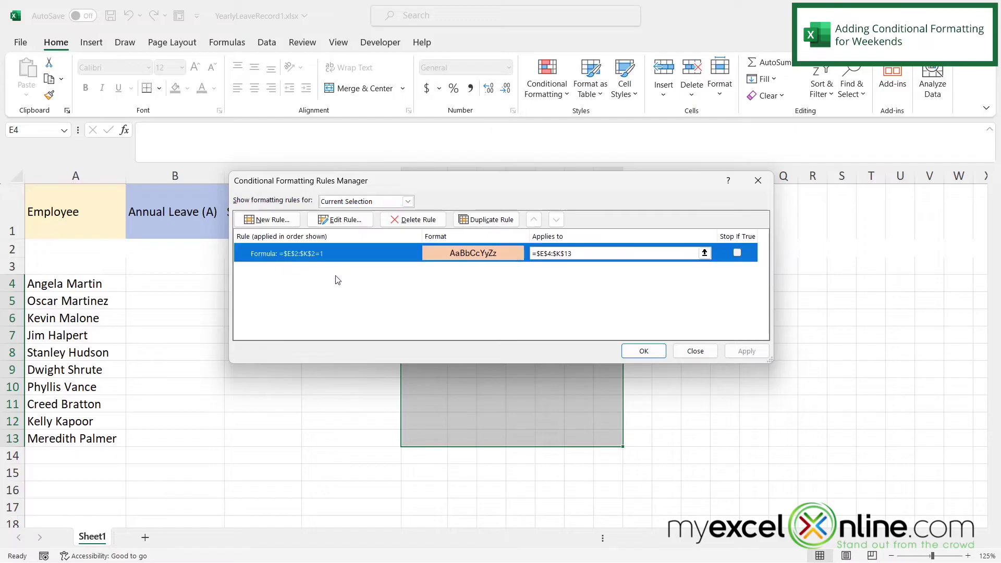
{"action": "left_click", "coordinate": [335, 222]}
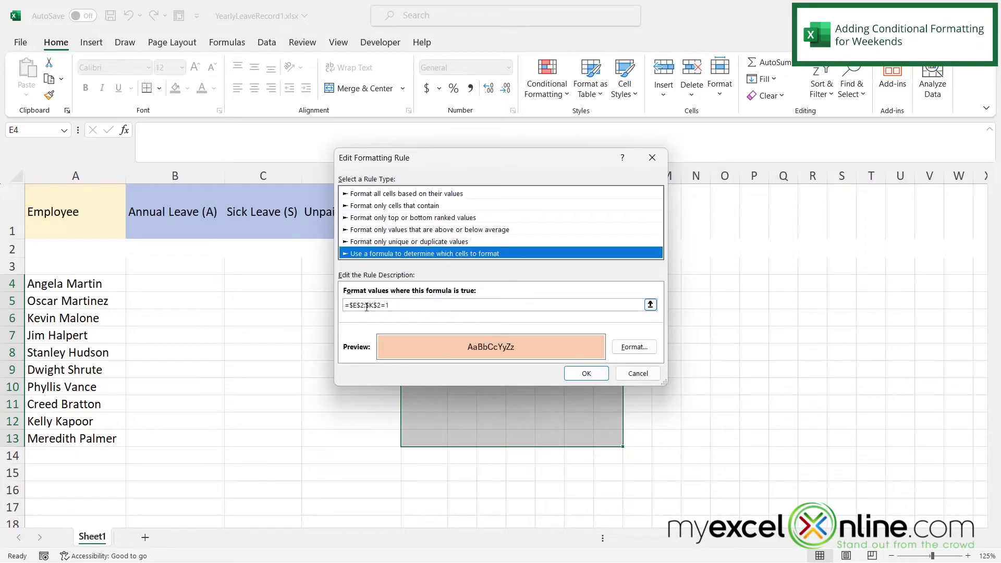
{"action": "left_click", "coordinate": [351, 305]}
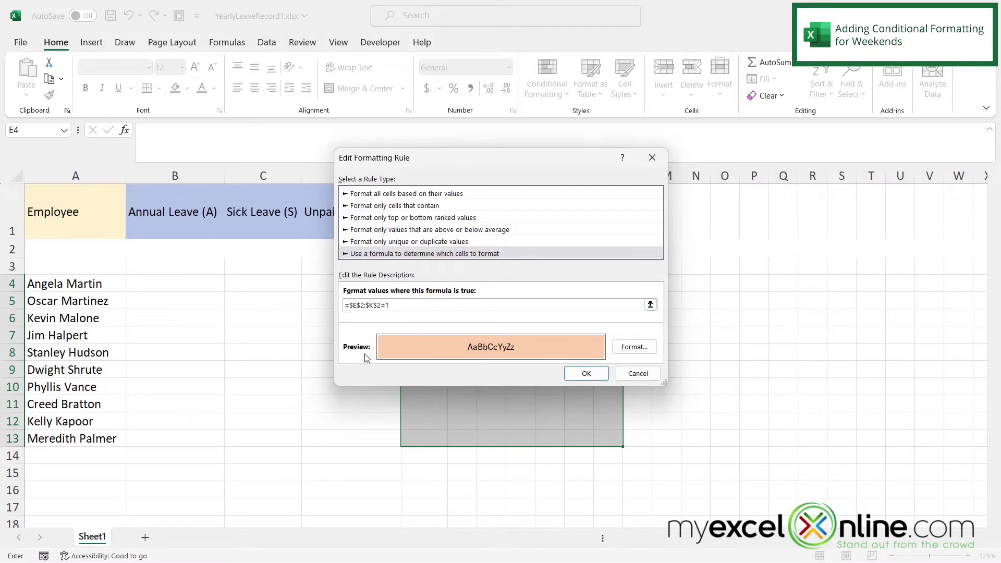
{"action": "key", "text": "BackSpace"}
{"action": "key", "text": "Delete"}
{"action": "left_click", "coordinate": [584, 374]}
{"action": "left_click", "coordinate": [639, 351]}
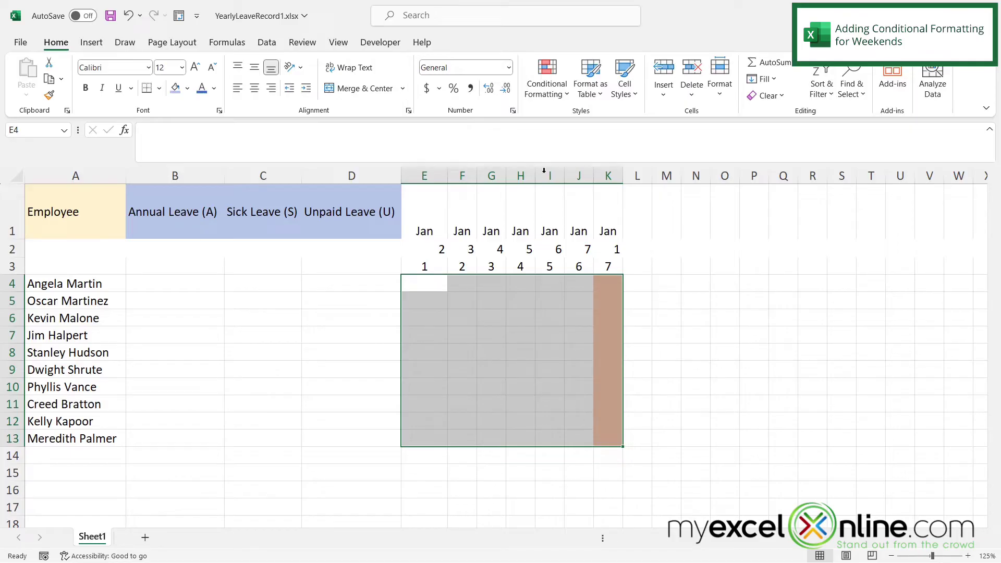
Duplicate the weekend rule and change the copy's formula to =E$2:K$2=7
{"action": "left_click", "coordinate": [537, 86]}
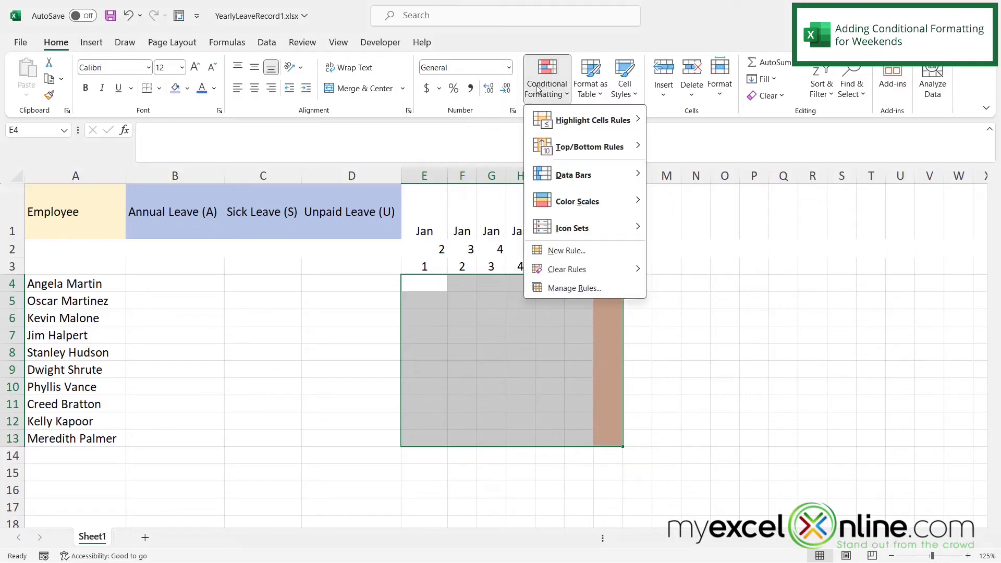
{"action": "left_click", "coordinate": [576, 287]}
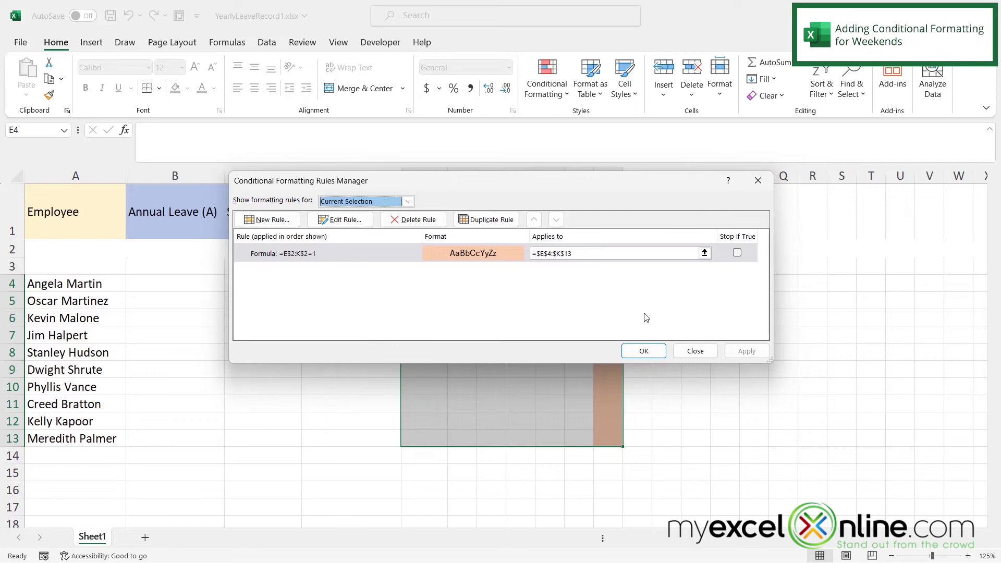
{"action": "left_click", "coordinate": [265, 259]}
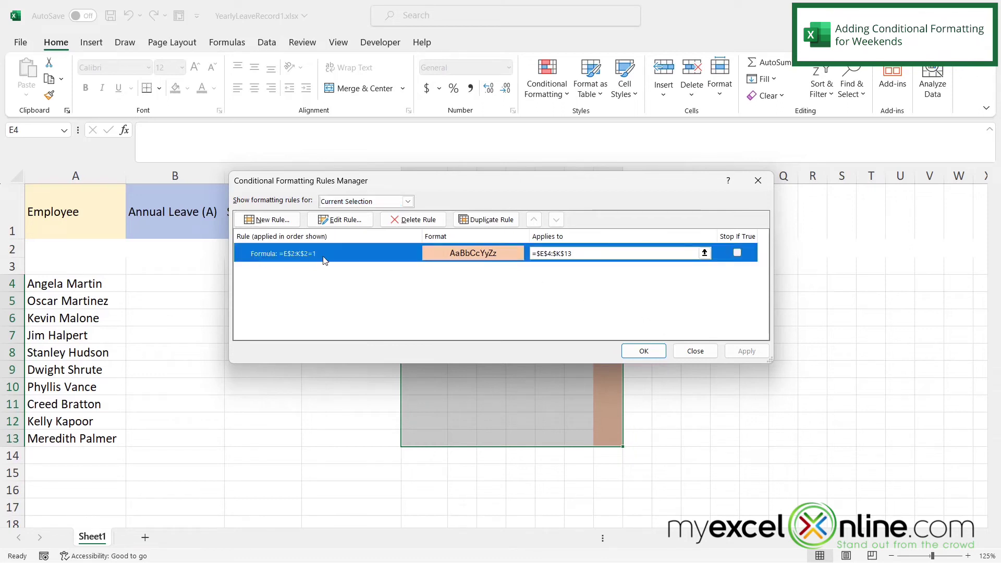
{"action": "left_click", "coordinate": [490, 220]}
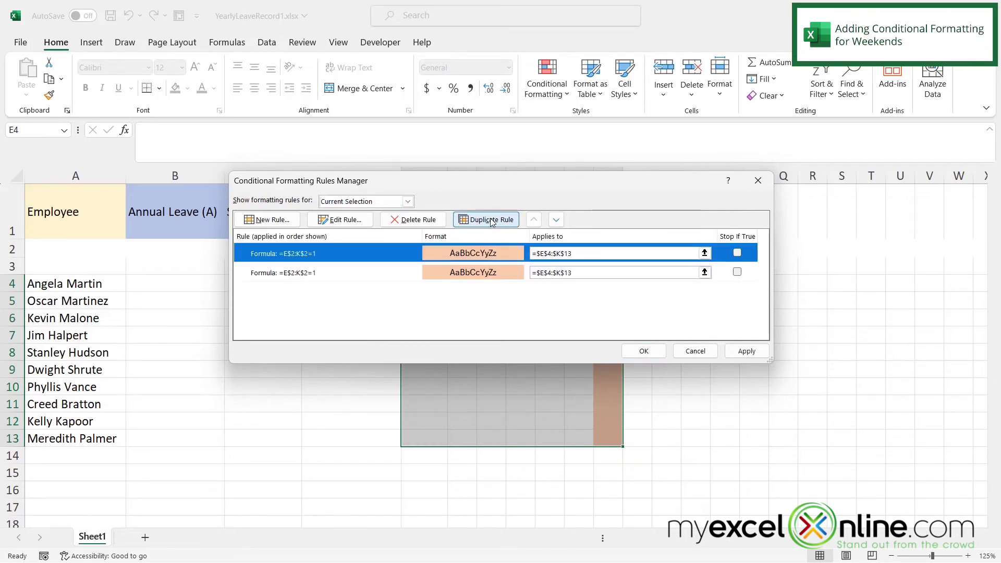
{"action": "left_click", "coordinate": [340, 220]}
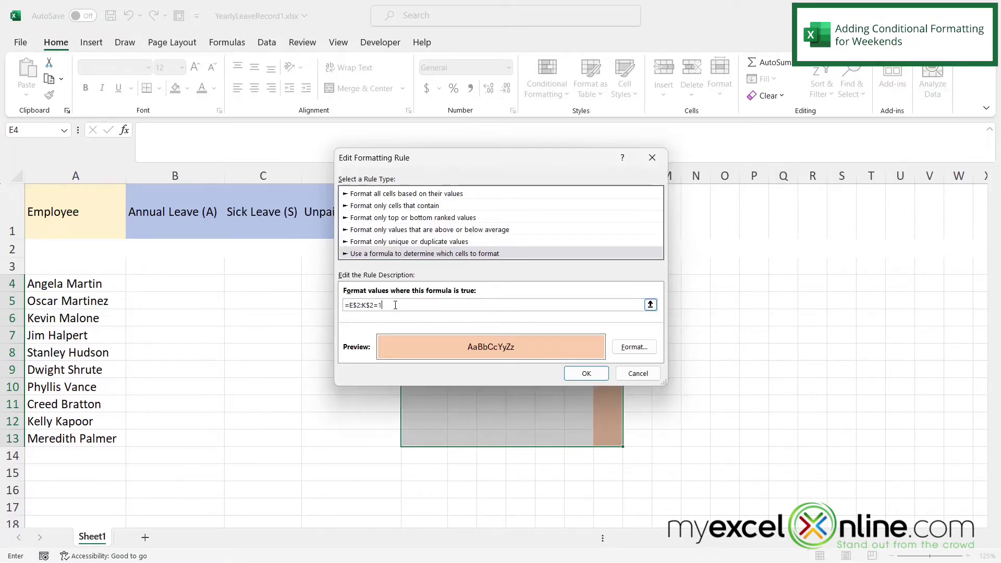
{"action": "type", "text": "7"}
{"action": "left_click", "coordinate": [575, 376]}
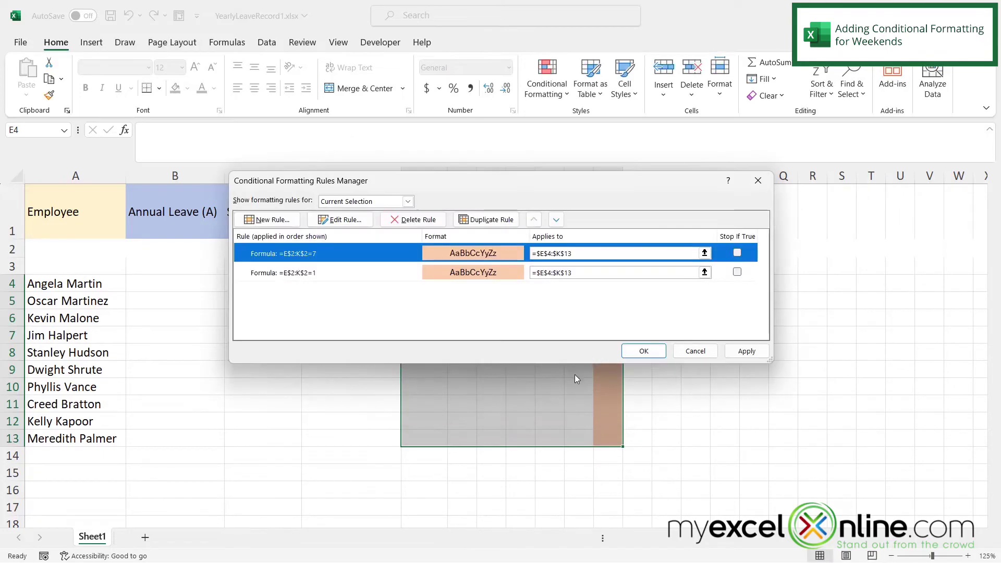
{"action": "left_click", "coordinate": [644, 351]}
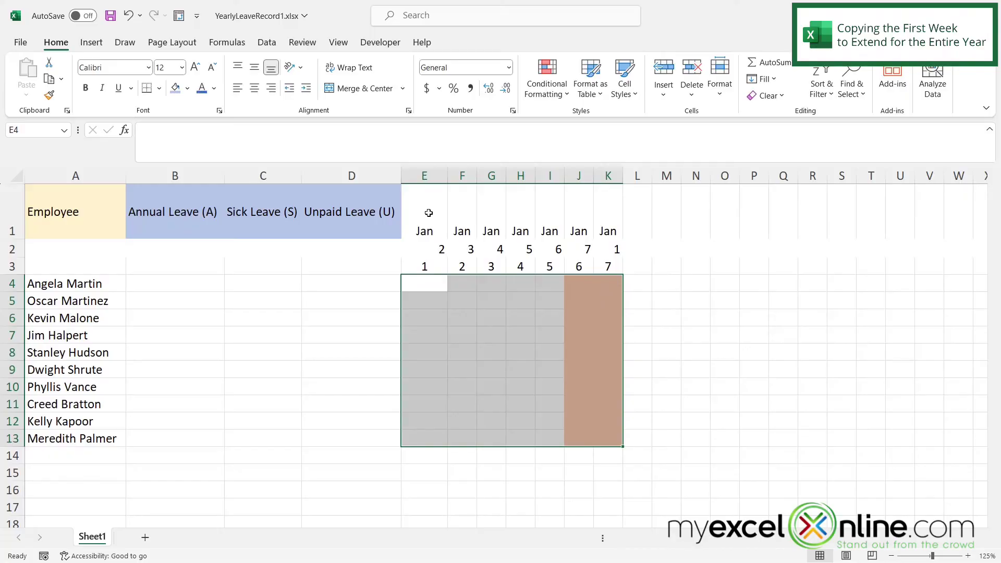
Fill E1:K13's first-week dates and weekend shading right to December 31 in column NF
{"action": "left_click_drag", "start_coordinate": [428, 213], "coordinate": [607, 444]}
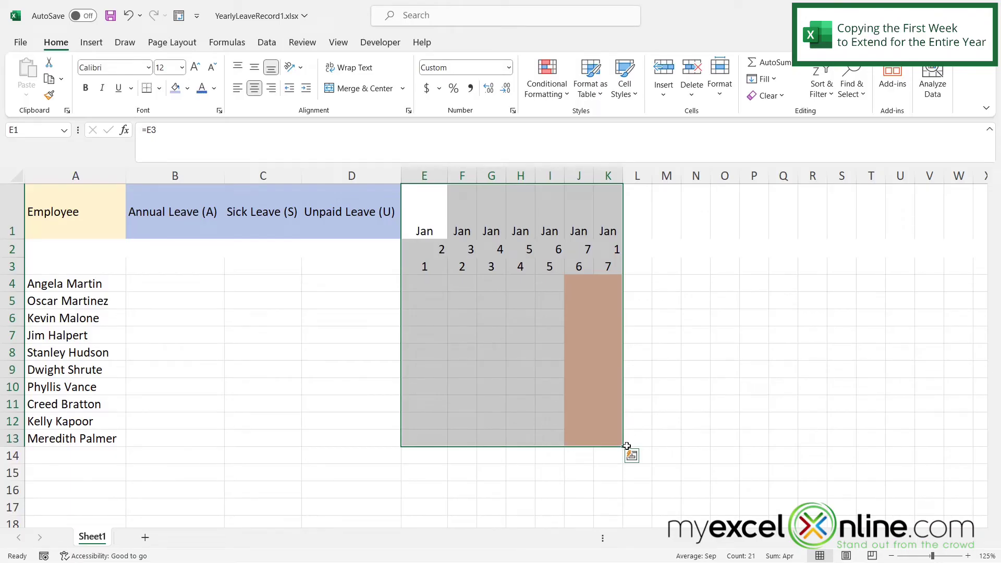
{"action": "left_click_drag", "start_coordinate": [626, 447], "coordinate": [902, 447]}
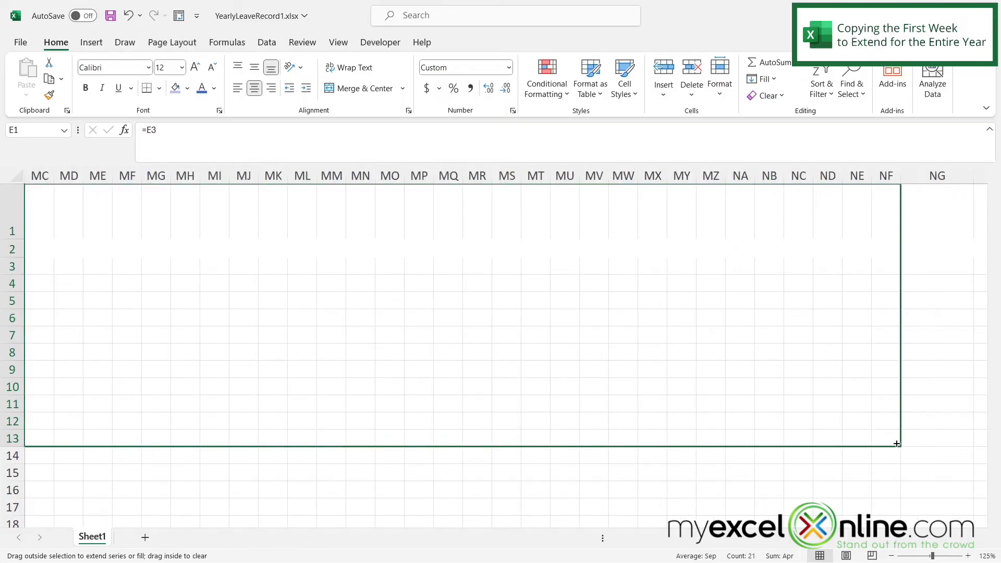
{"action": "left_click_drag", "start_coordinate": [897, 444], "coordinate": [898, 443]}
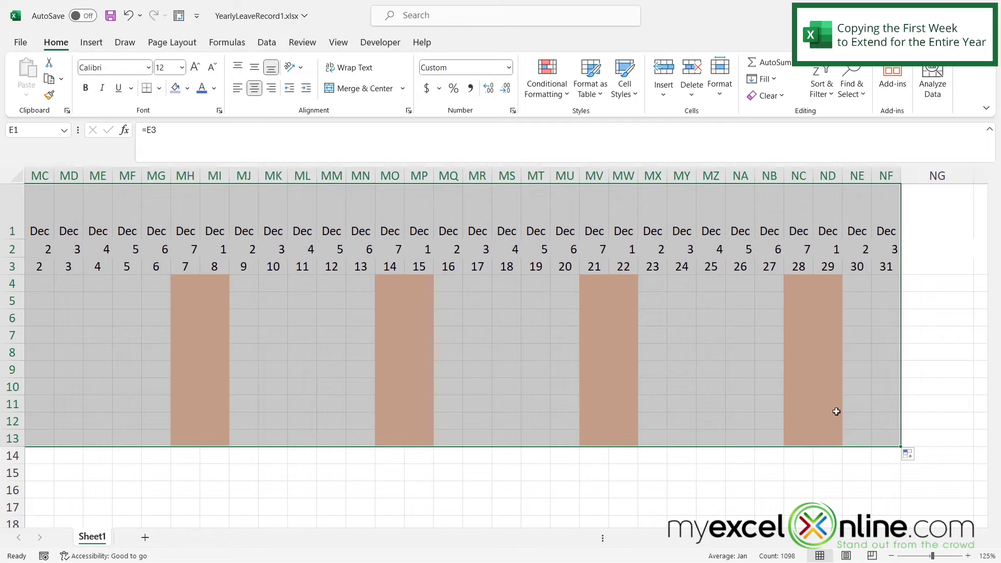
{"action": "left_click", "coordinate": [886, 439]}
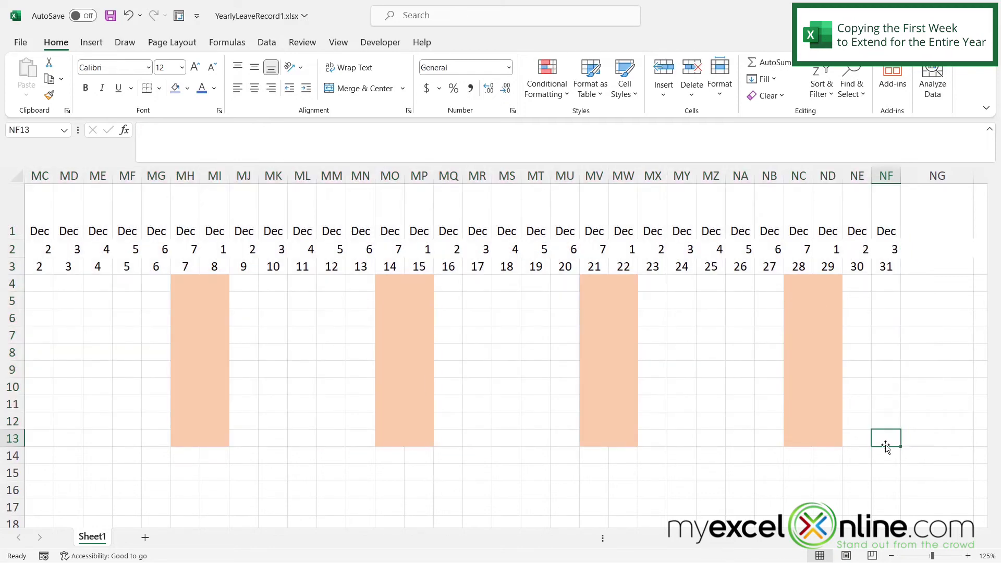
{"action": "key", "text": "ctrl+Left"}
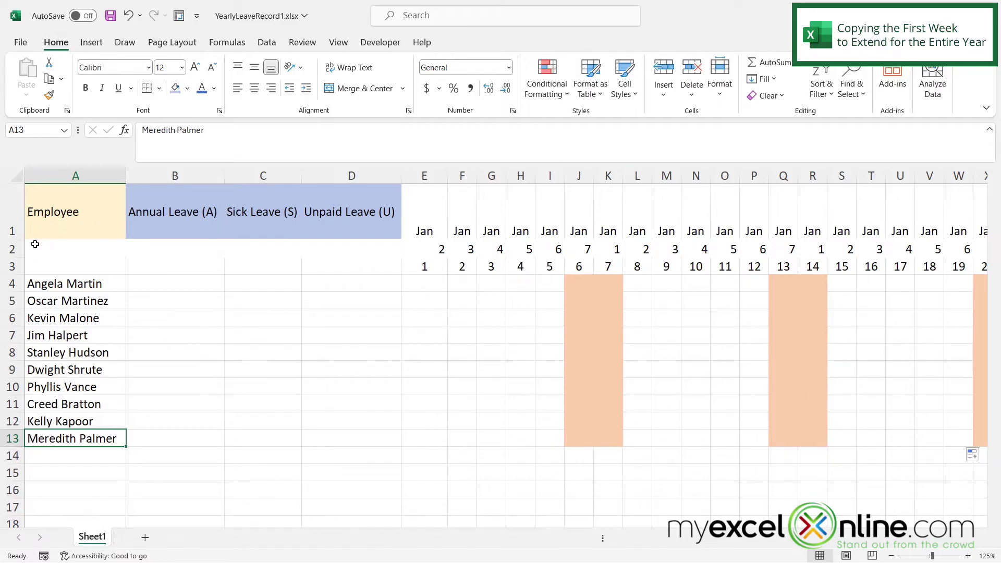
Hide row 2's weekday numbers using the row 2 header's menu
{"action": "left_click", "coordinate": [12, 248]}
{"action": "right_click", "coordinate": [13, 248]}
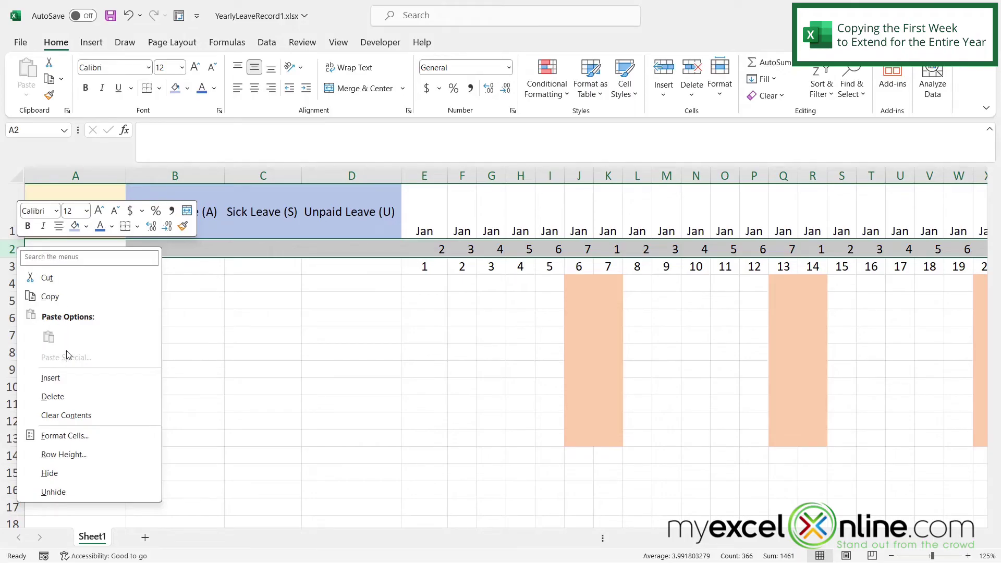
{"action": "key", "text": "Escape"}
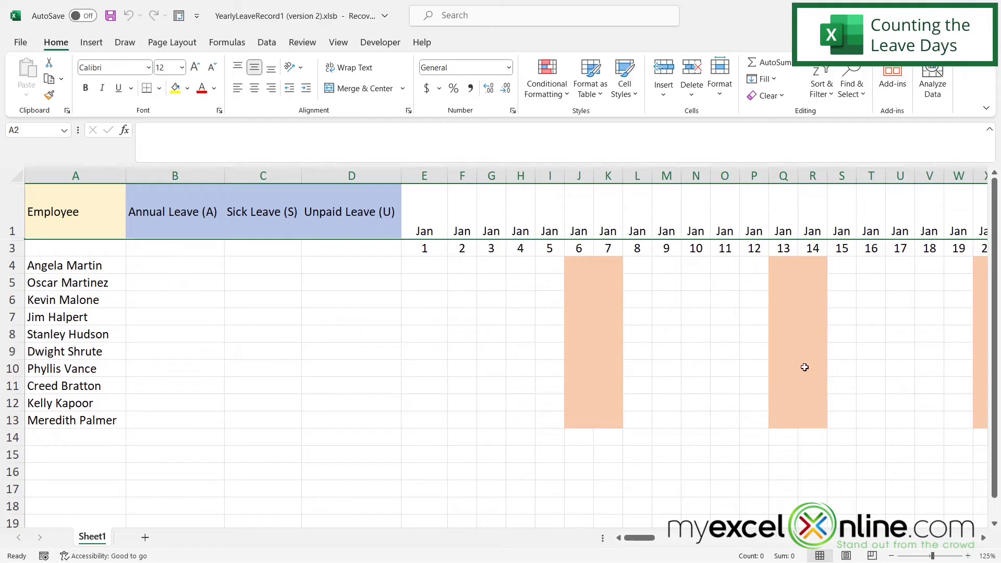
Enter =COUNTIF(E4:NF4,"A") in B4 to count the first employee's annual leave days
{"action": "left_click", "coordinate": [148, 266]}
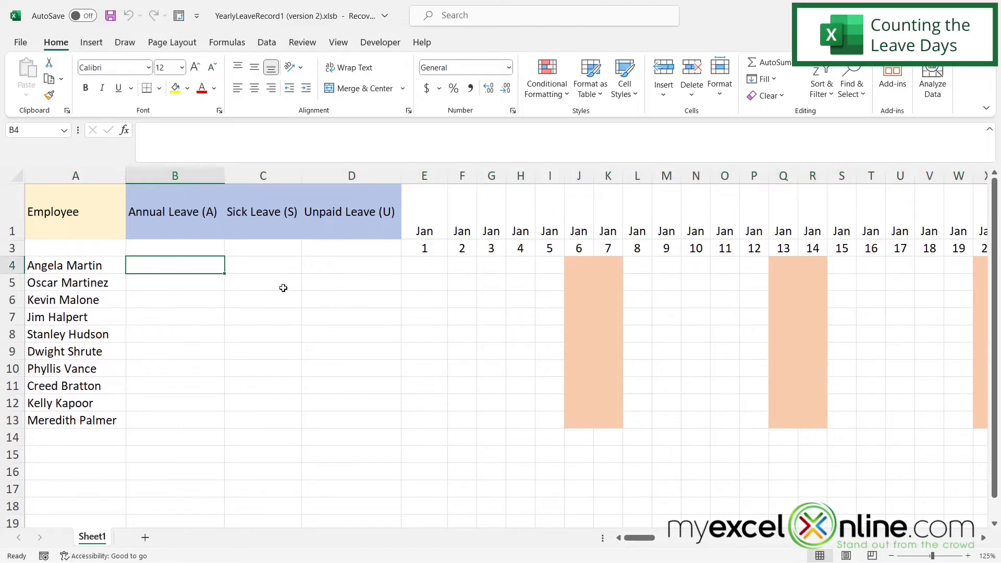
{"action": "type", "text": "=cou"}
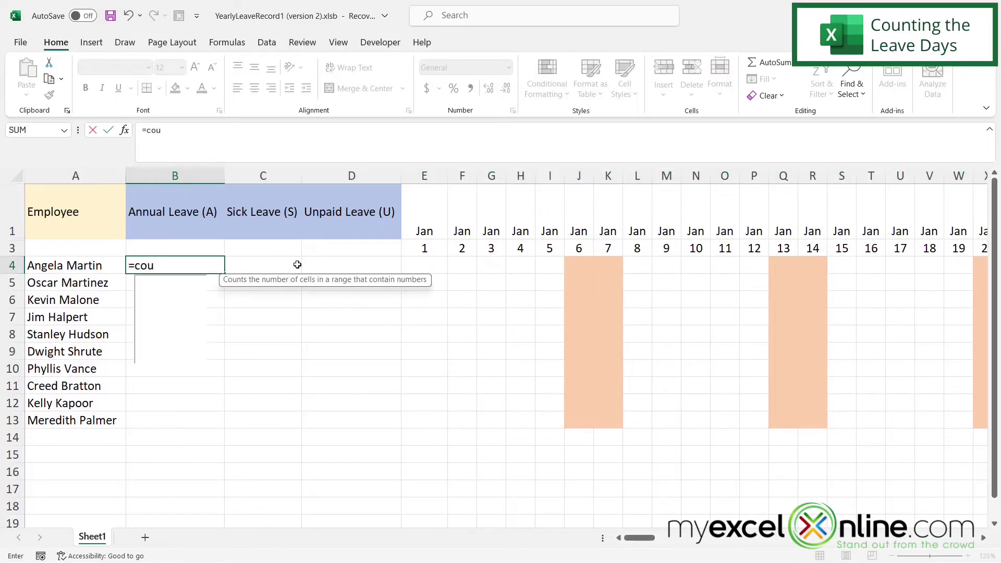
{"action": "type", "text": "ntif("}
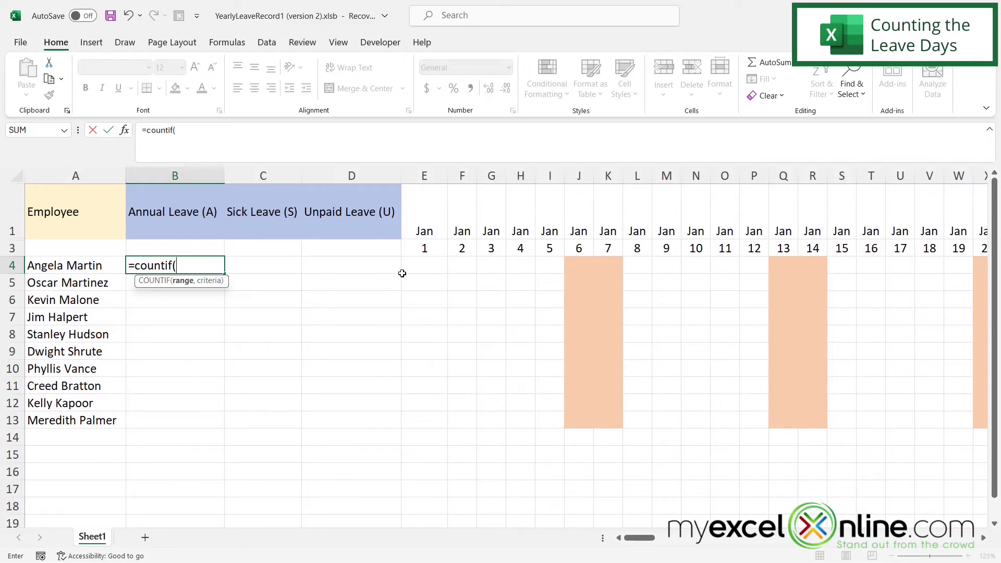
{"action": "left_click_drag", "start_coordinate": [417, 265], "coordinate": [633, 270]}
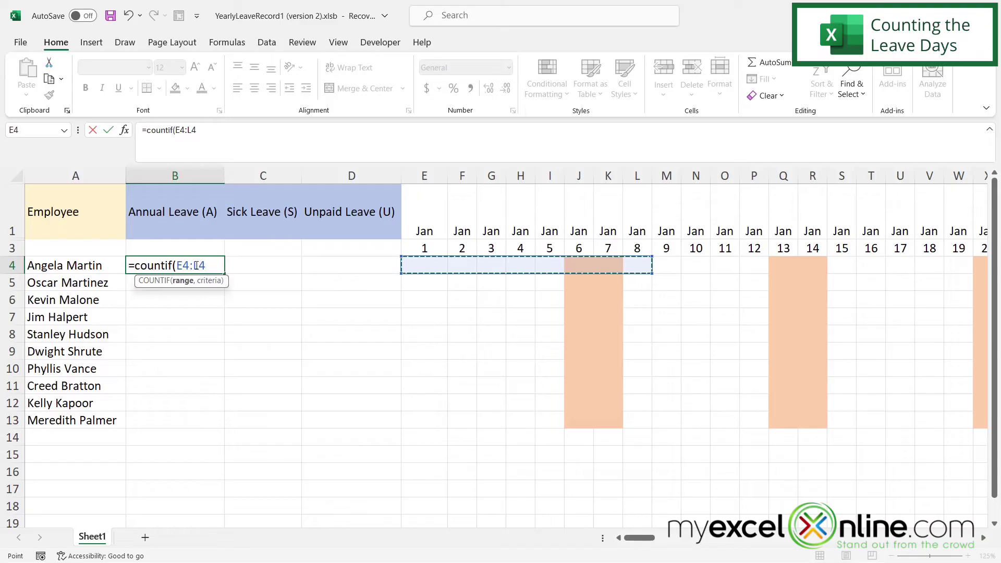
{"action": "left_click", "coordinate": [187, 129]}
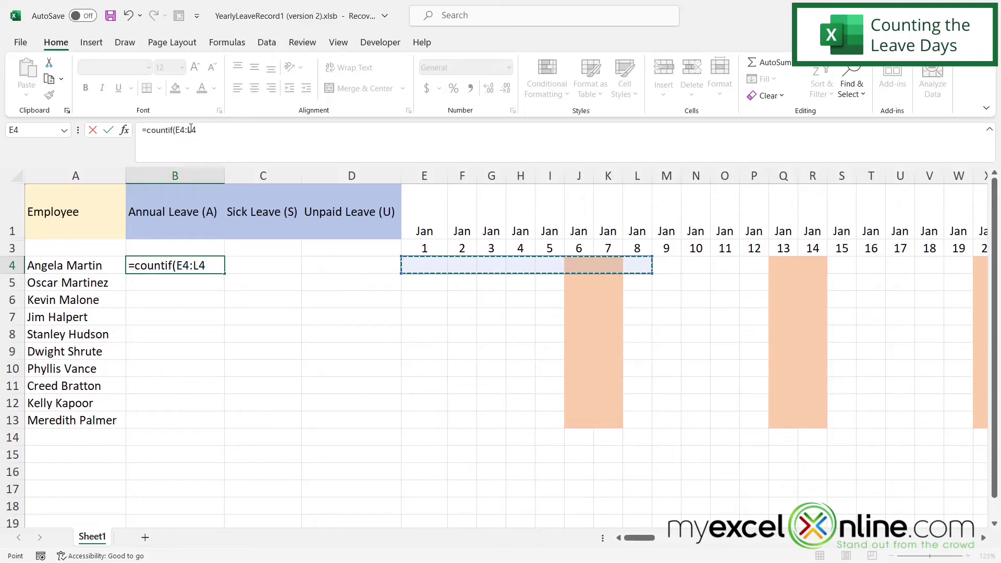
{"action": "type", "text": "NF4"}
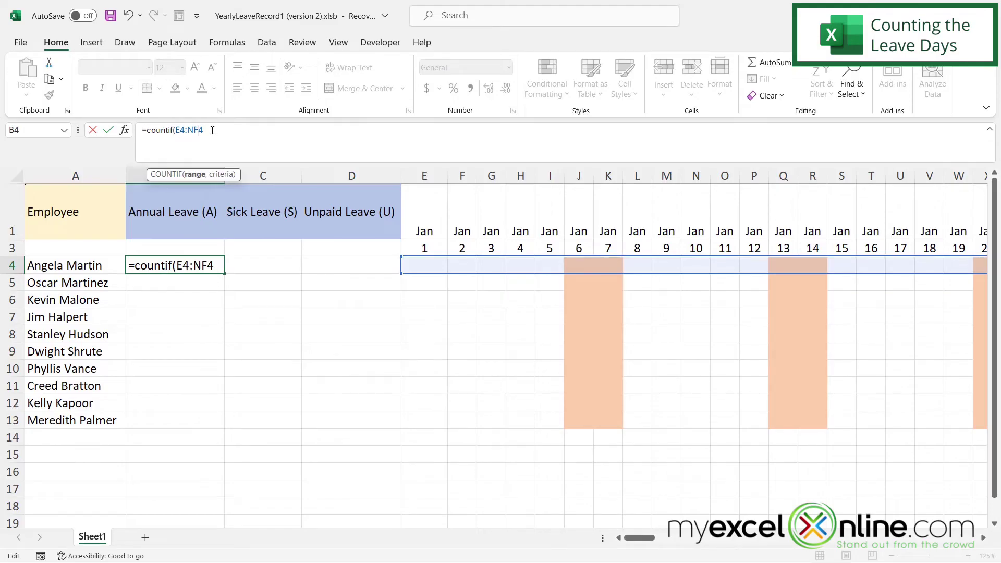
{"action": "type", "text": ","}
{"action": "type", "text": "\"A\")"}
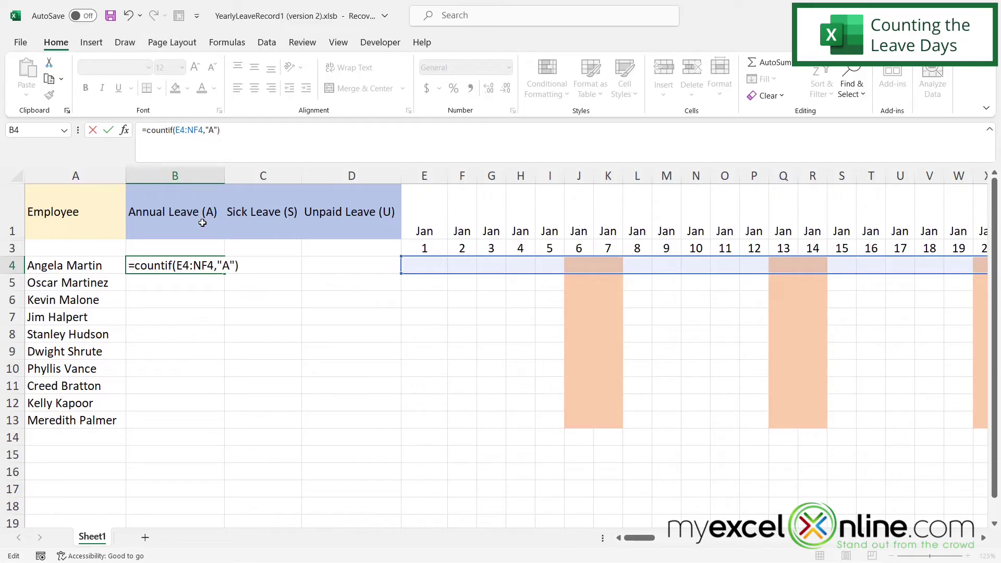
{"action": "key", "text": "Return"}
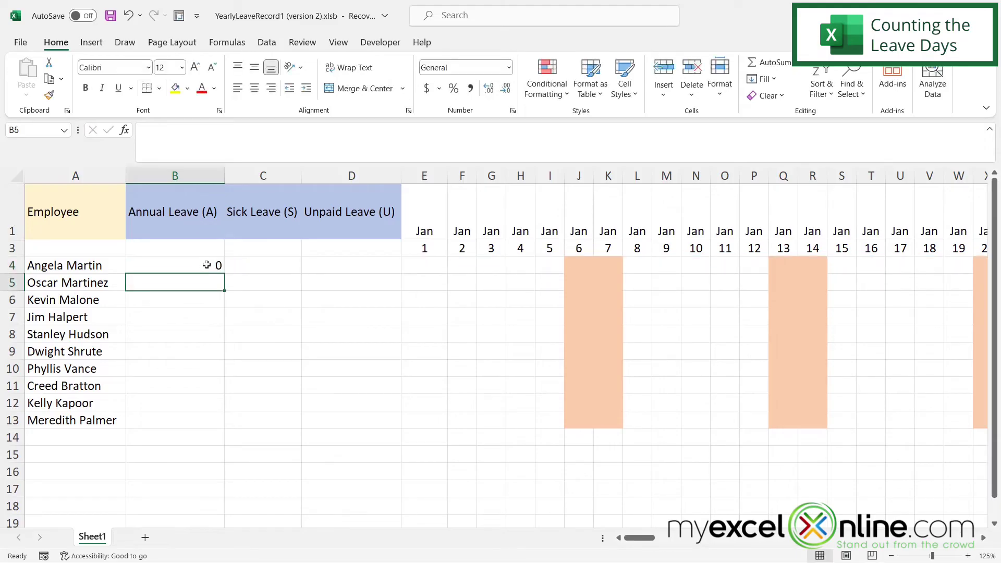
Copy B4's COUNTIF formula into C4 with the criterion changed to "S" for sick leave
{"action": "left_click", "coordinate": [207, 265]}
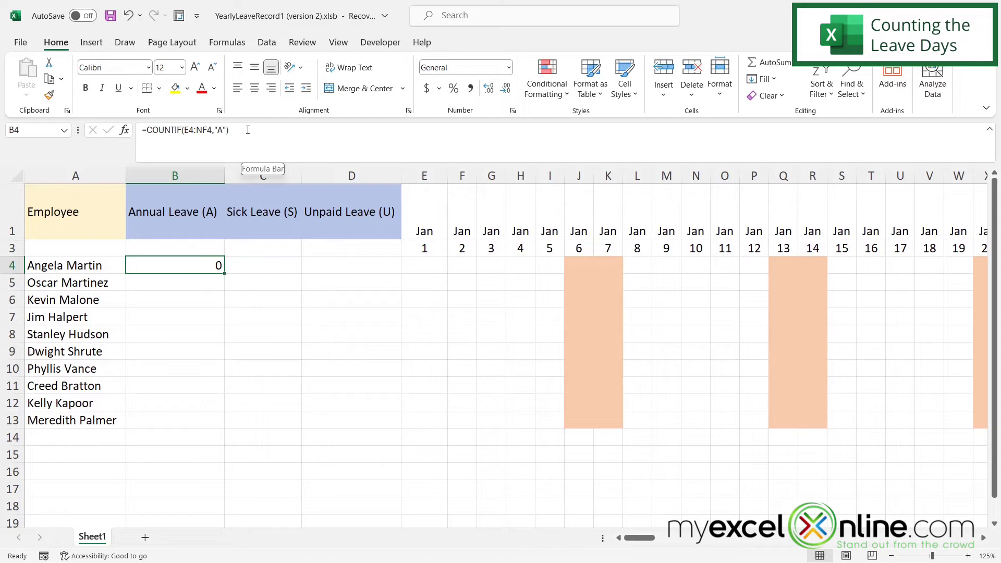
{"action": "left_click_drag", "start_coordinate": [224, 130], "coordinate": [108, 118]}
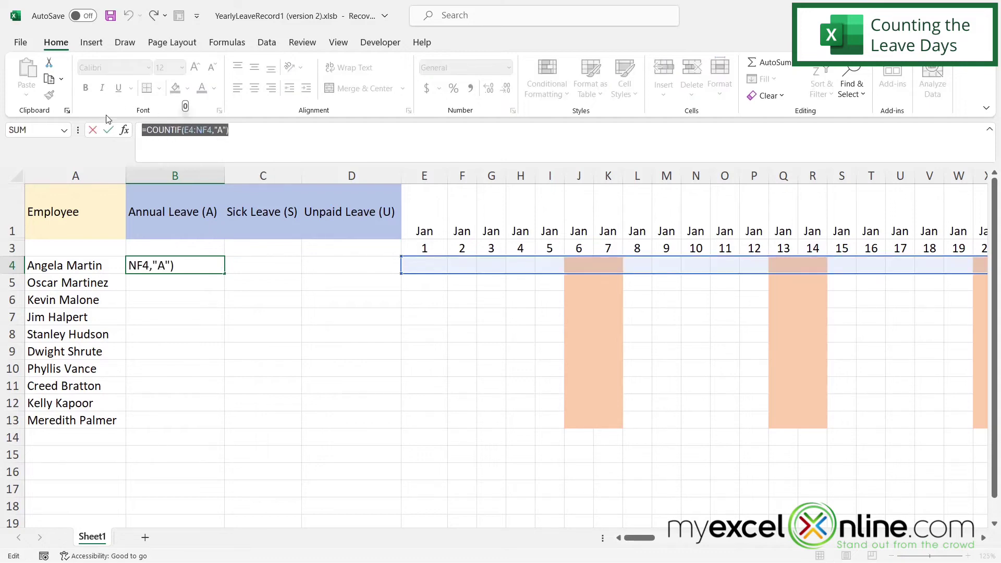
{"action": "key", "text": "ctrl+c"}
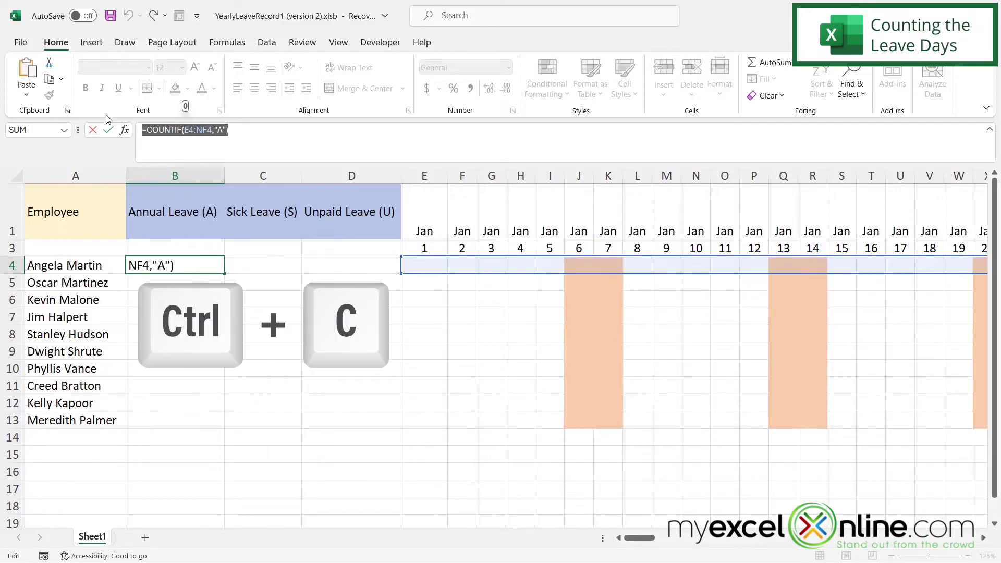
{"action": "key", "text": "Return"}
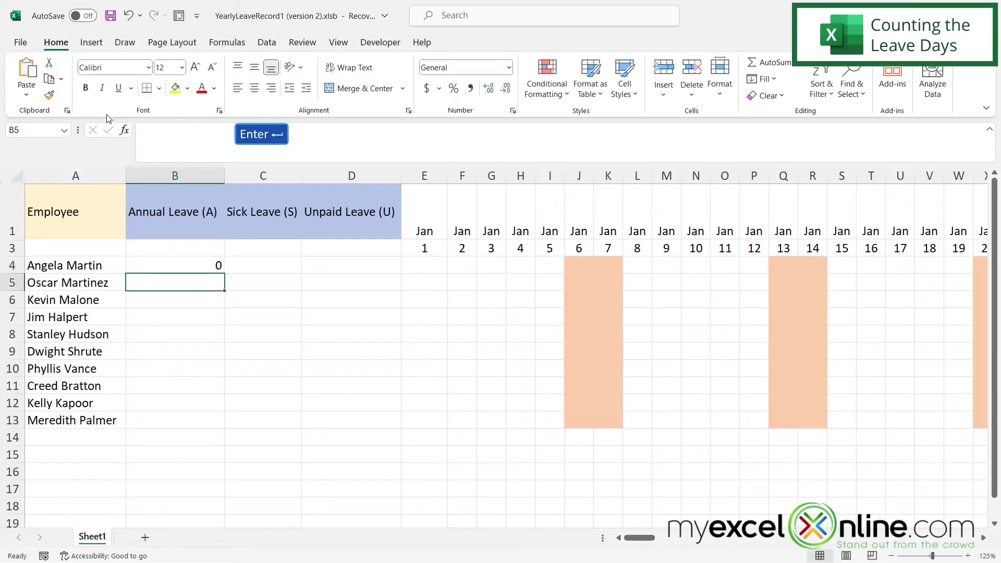
{"action": "left_click", "coordinate": [237, 267]}
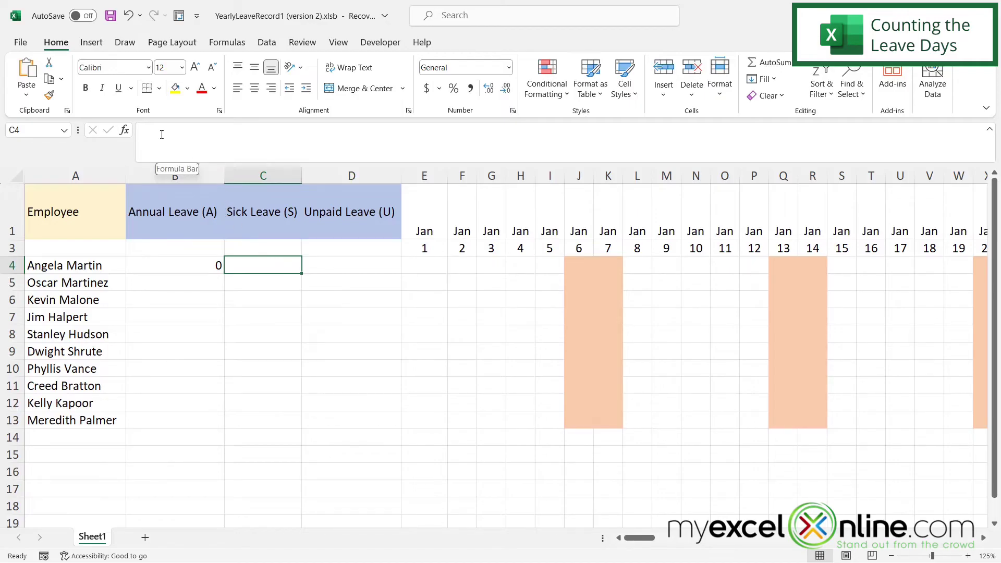
{"action": "left_click", "coordinate": [210, 150]}
{"action": "key", "text": "ctrl+v"}
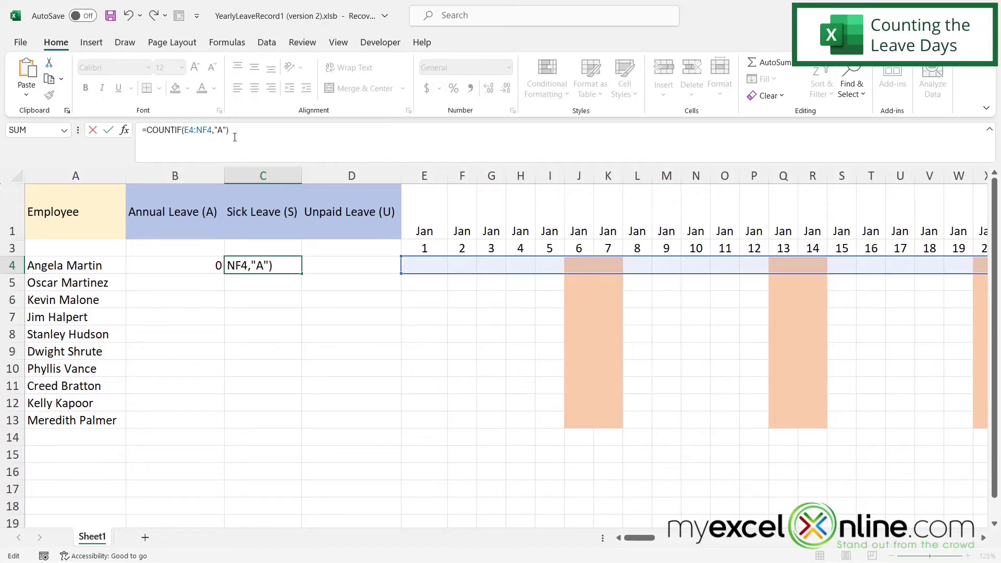
{"action": "double_click", "coordinate": [220, 131]}
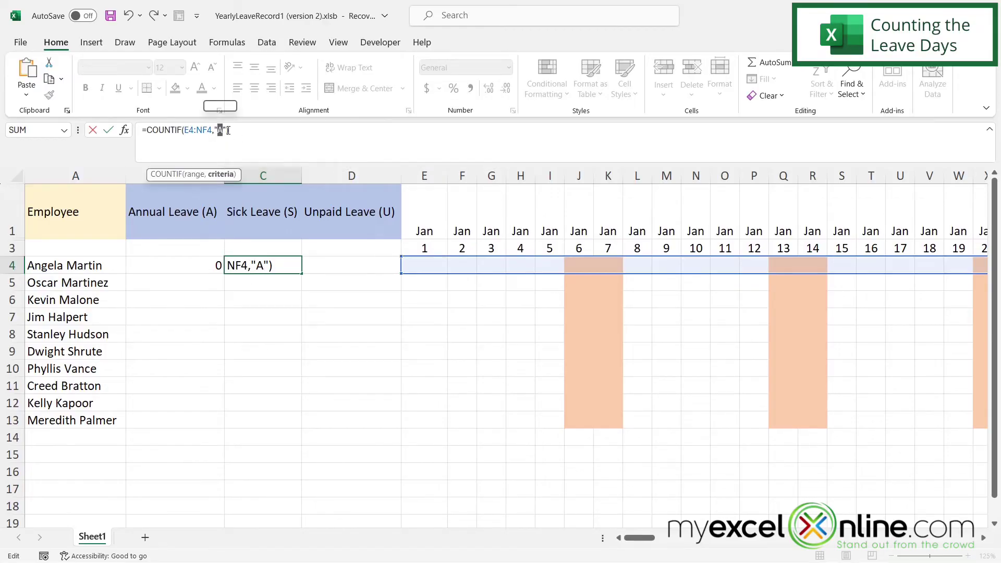
{"action": "type", "text": "S"}
{"action": "key", "text": "Return"}
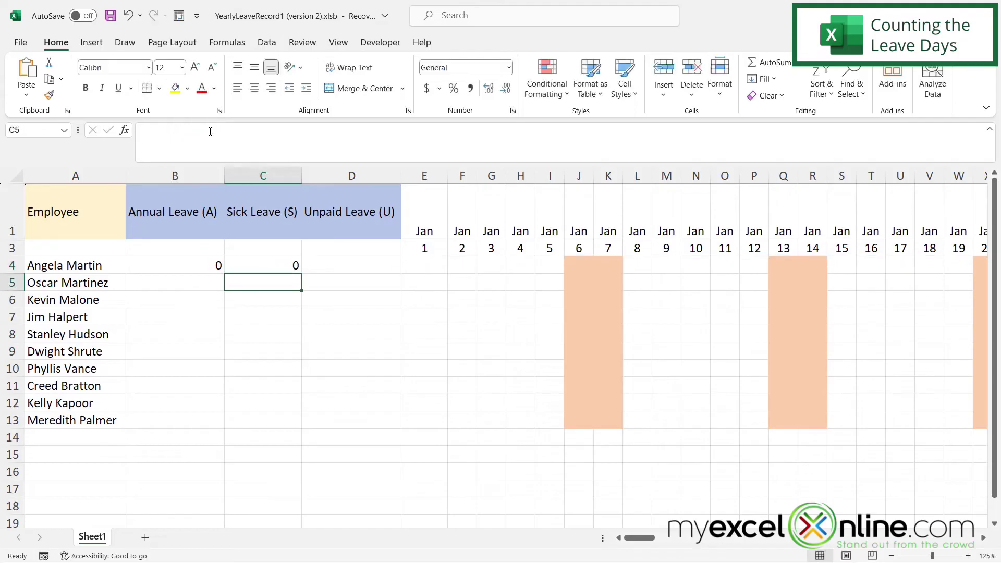
Paste the formula into D4 as =COUNTIF(E4:NF4,"U") for unpaid leave
{"action": "left_click", "coordinate": [333, 265]}
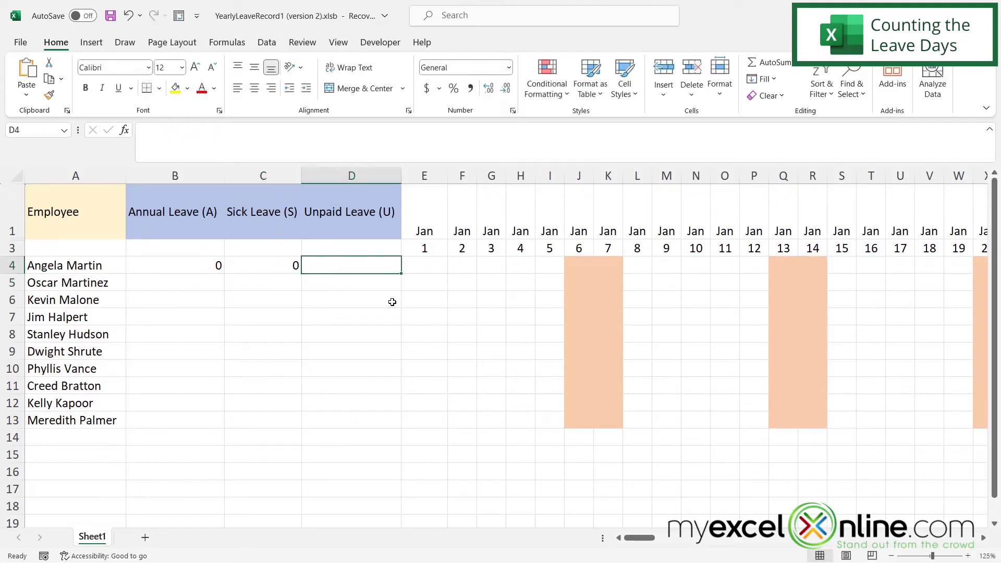
{"action": "left_click", "coordinate": [166, 134]}
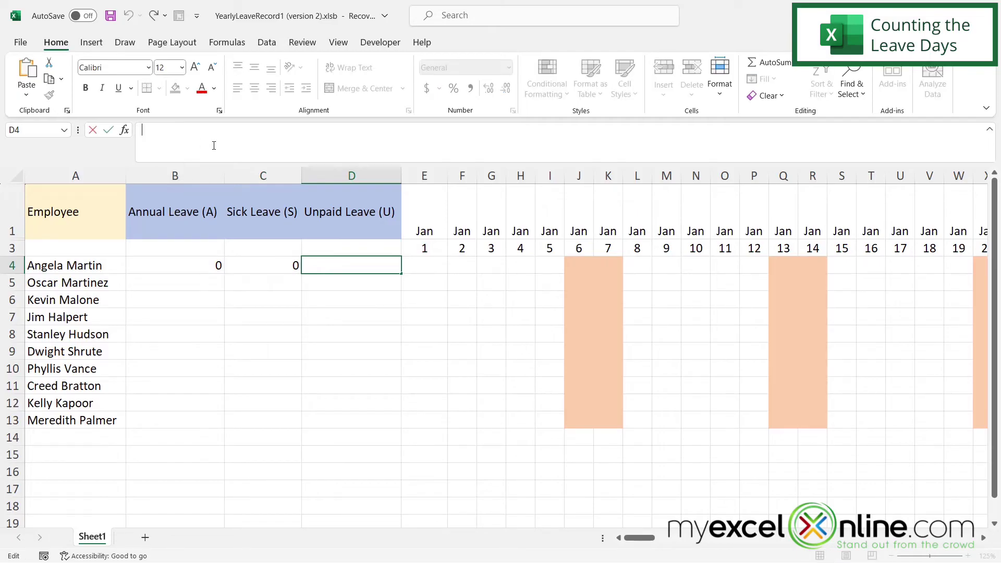
{"action": "key", "text": "ctrl+v"}
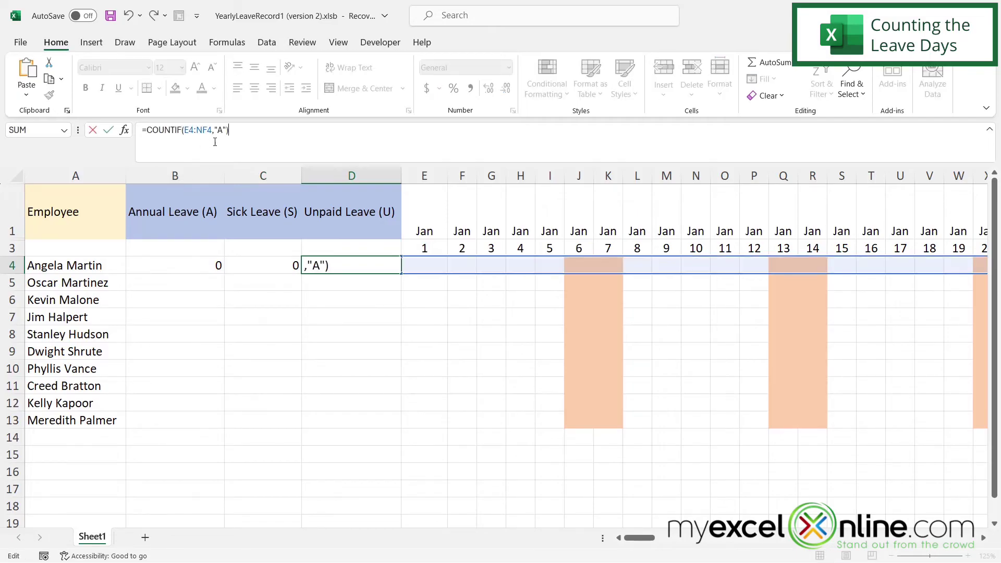
{"action": "double_click", "coordinate": [222, 130]}
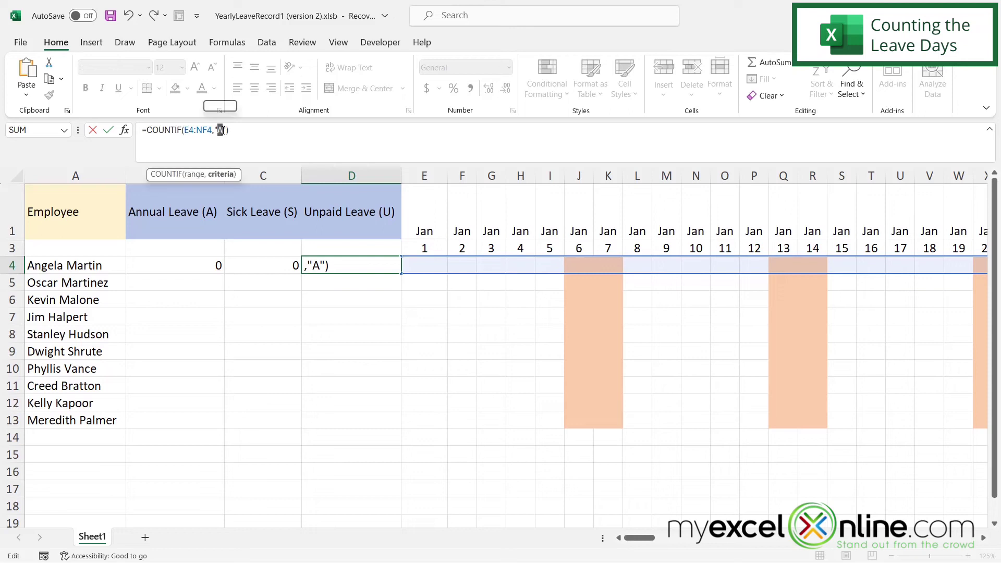
{"action": "type", "text": "U"}
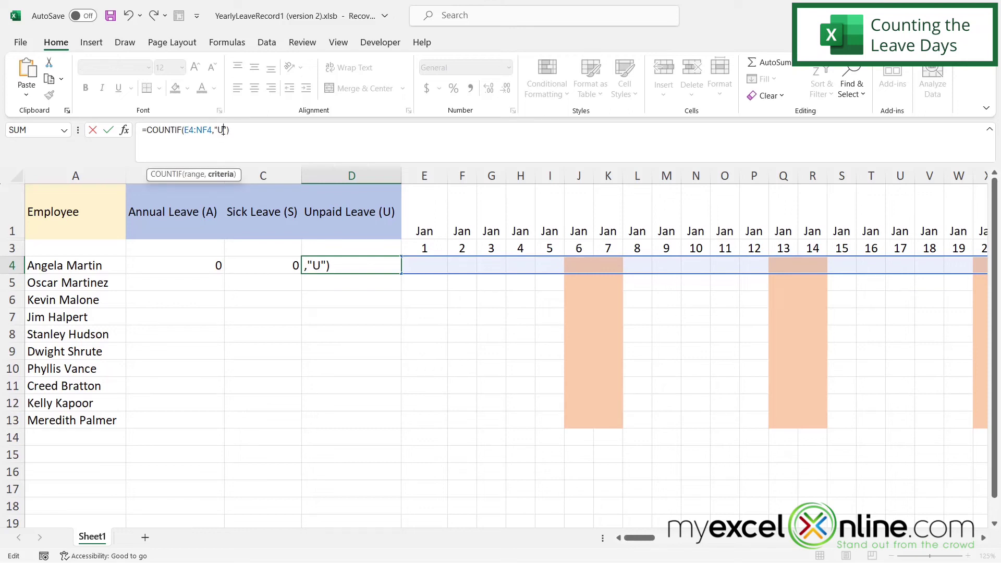
{"action": "key", "text": "Return"}
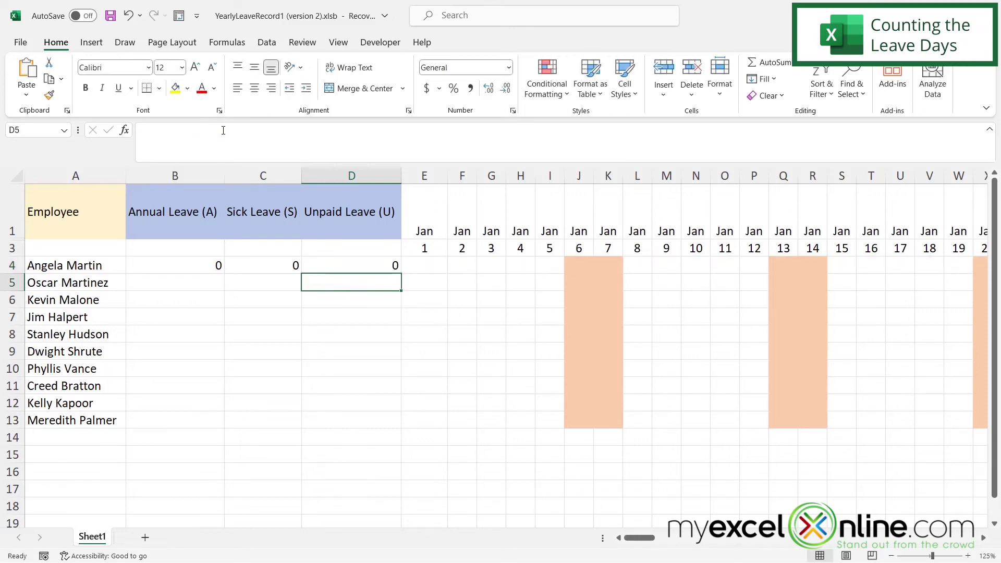
{"action": "left_click", "coordinate": [167, 267]}
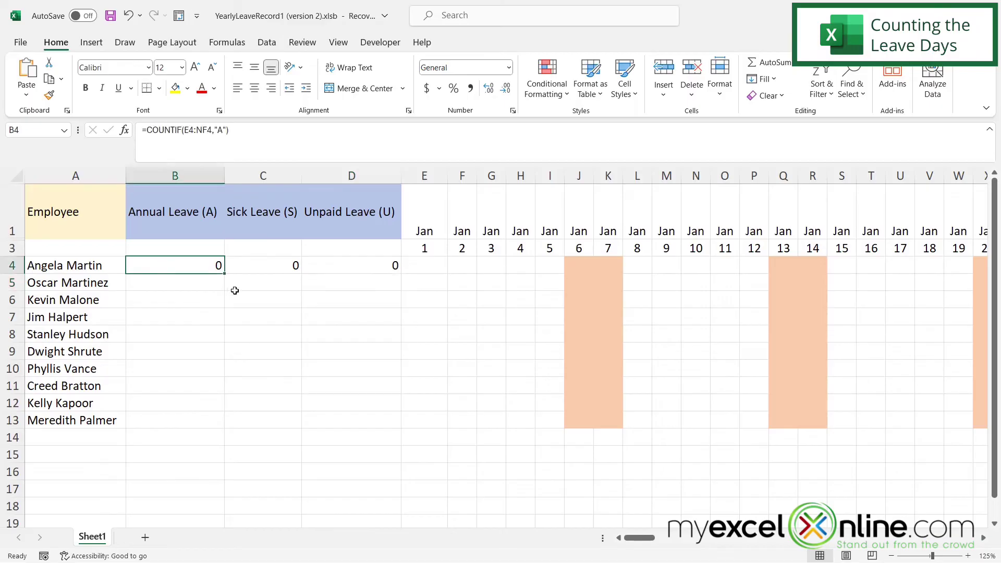
Check the C4 and D4 formulas, then enter test U values for Jan 8 and 9 in L4:M4
{"action": "left_click", "coordinate": [238, 266]}
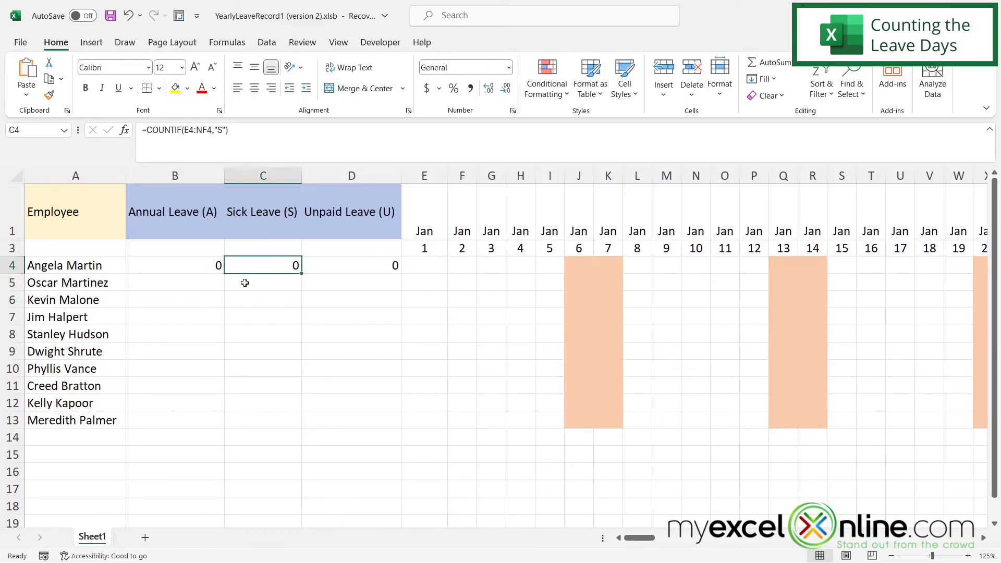
{"action": "left_click", "coordinate": [333, 267]}
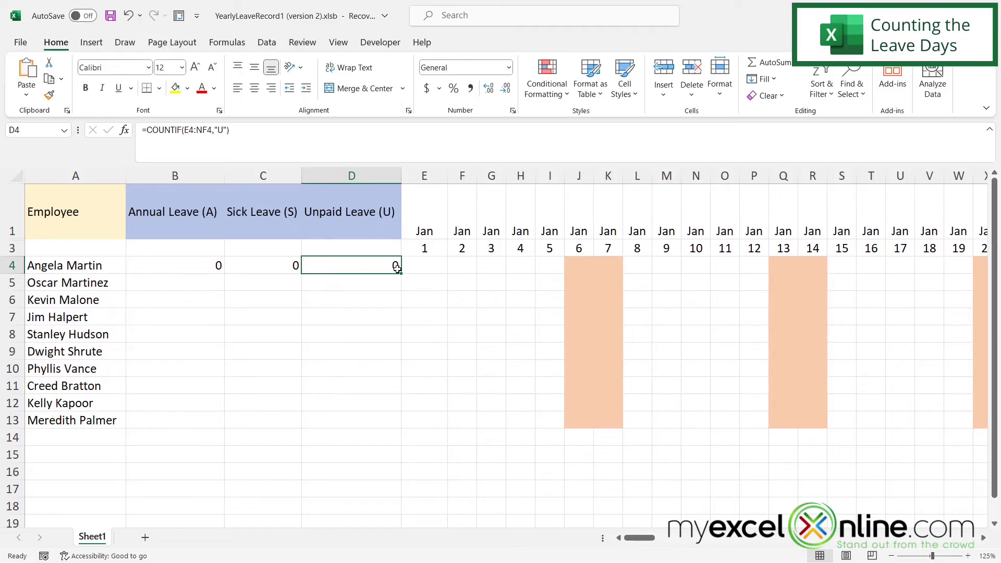
{"action": "left_click", "coordinate": [634, 267]}
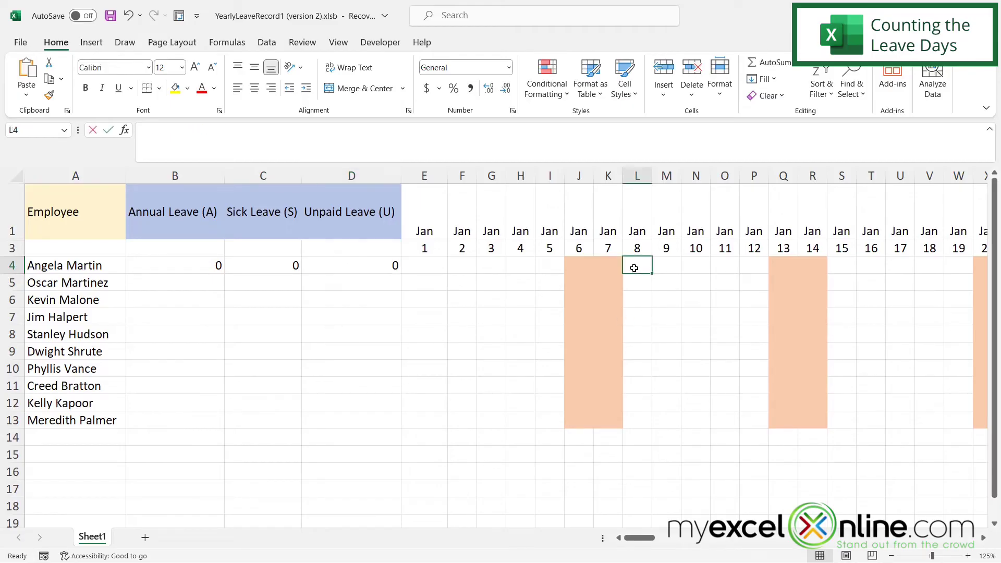
{"action": "type", "text": "U"}
{"action": "key", "text": "Tab"}
{"action": "type", "text": "U"}
{"action": "key", "text": "Tab"}
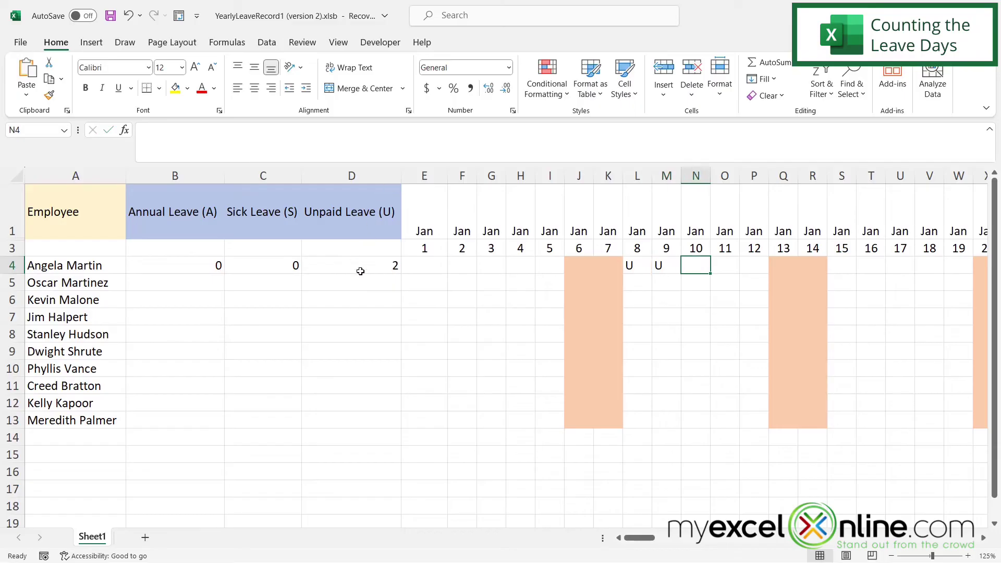
Change the L4:M4 test entries to S
{"action": "left_click", "coordinate": [636, 269]}
{"action": "type", "text": "S"}
{"action": "key", "text": "Tab"}
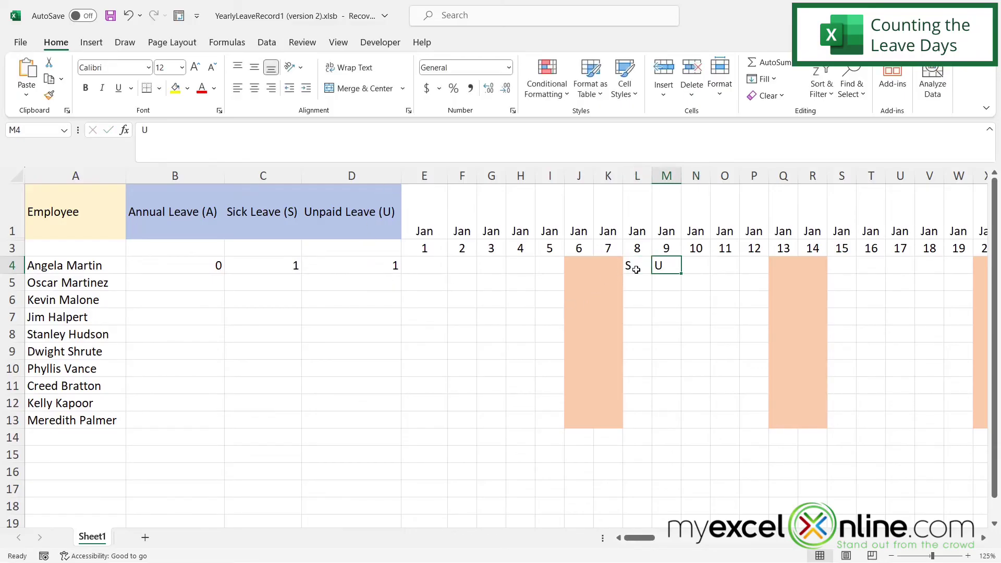
{"action": "type", "text": "S"}
{"action": "key", "text": "Tab"}
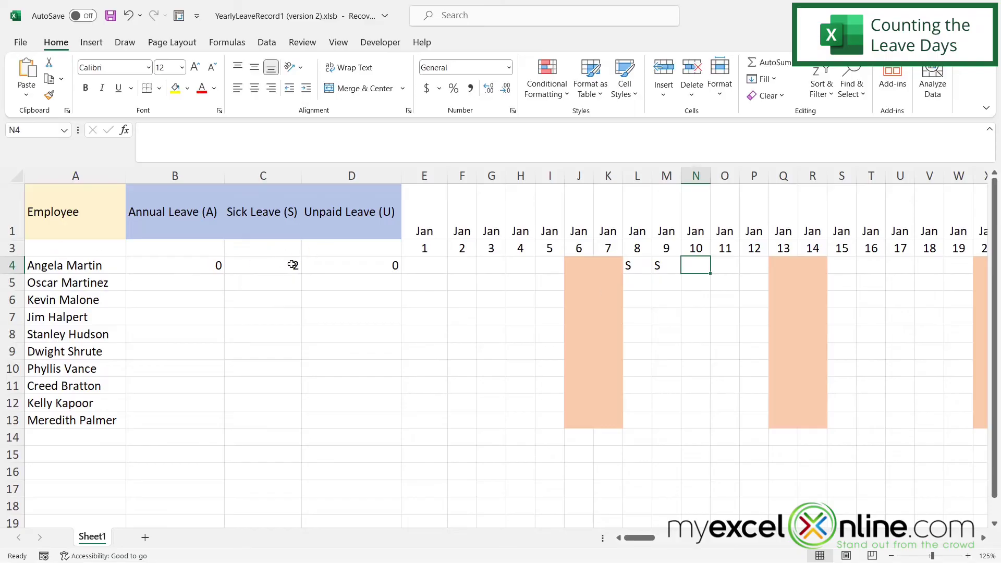
Change the L4:M4 test entries to A, making Annual Leave show 2
{"action": "left_click", "coordinate": [634, 266]}
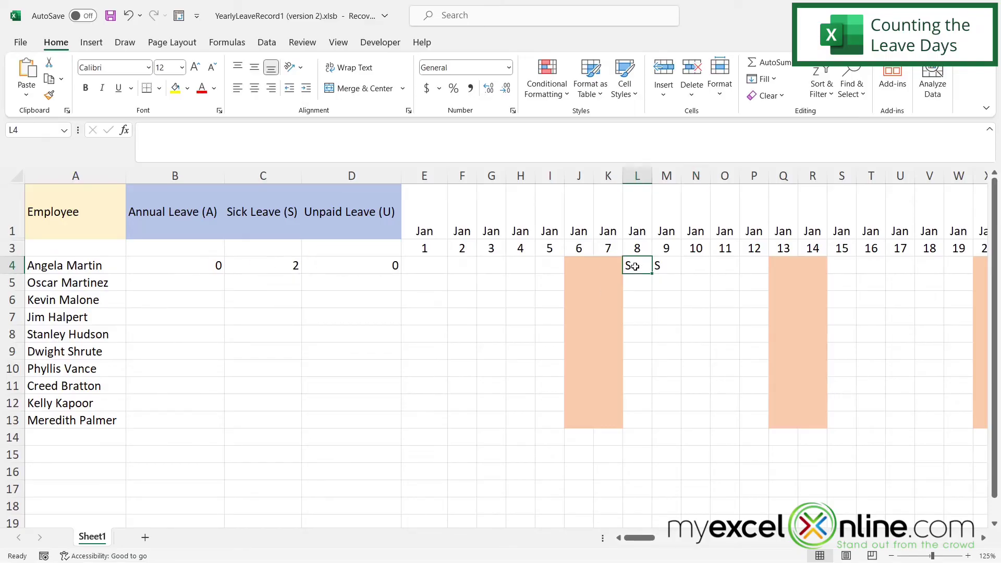
{"action": "type", "text": "A"}
{"action": "key", "text": "Tab"}
{"action": "type", "text": "A"}
{"action": "key", "text": "Tab"}
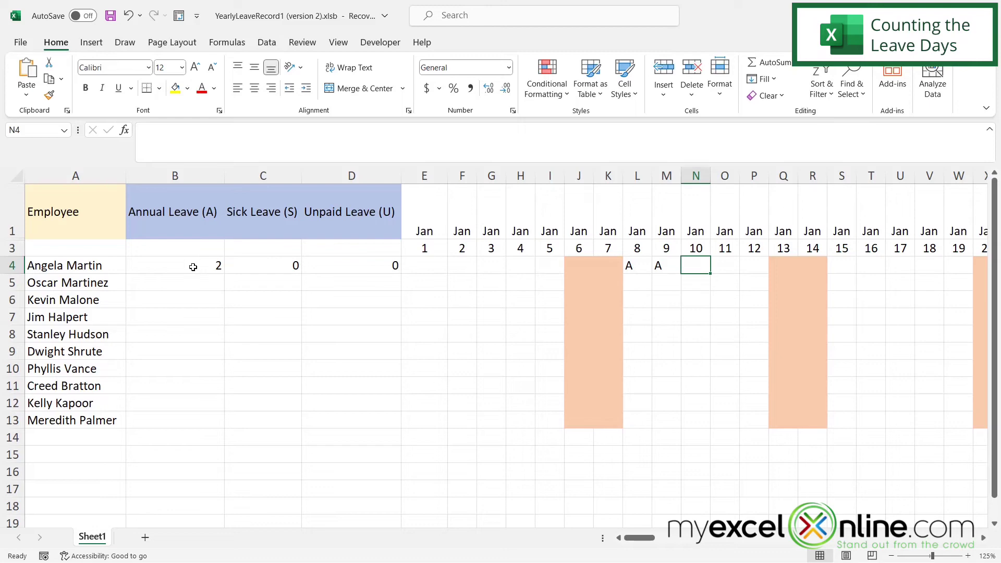
Centre B4:D4, fill the leave formulas down to row 13, and clear the L4:M4 test entries
{"action": "left_click_drag", "start_coordinate": [193, 266], "coordinate": [390, 266]}
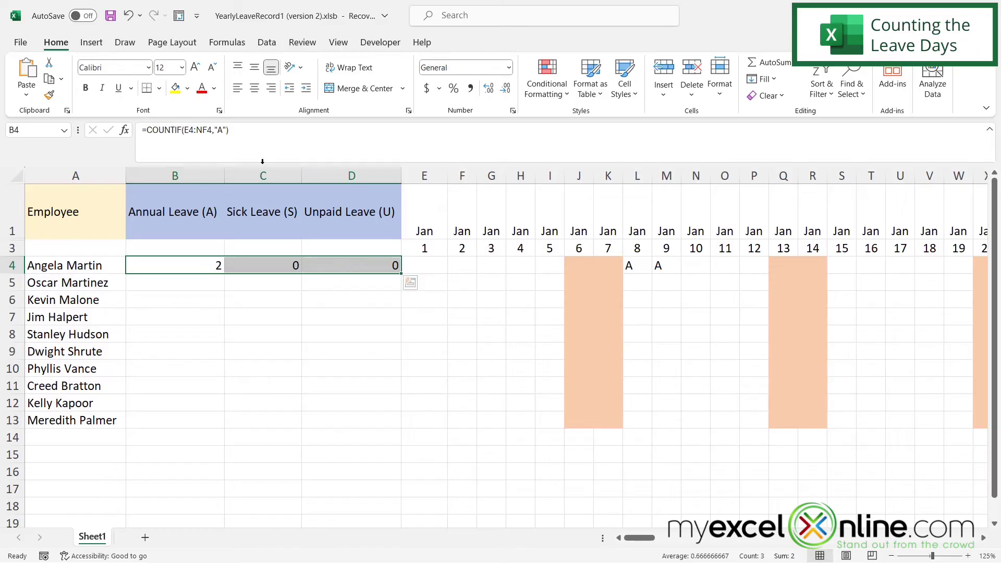
{"action": "left_click", "coordinate": [255, 88]}
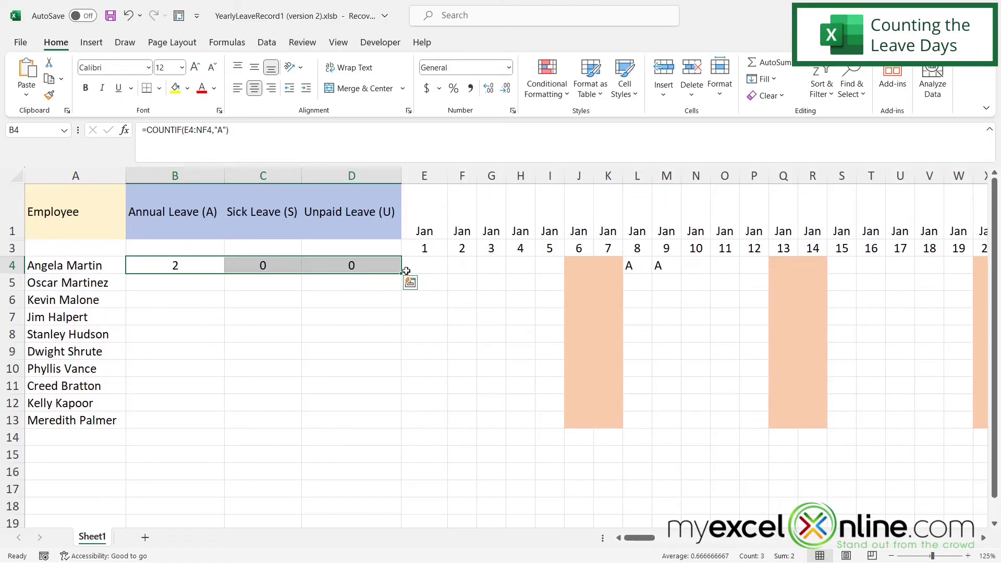
{"action": "left_click_drag", "start_coordinate": [401, 275], "coordinate": [380, 425]}
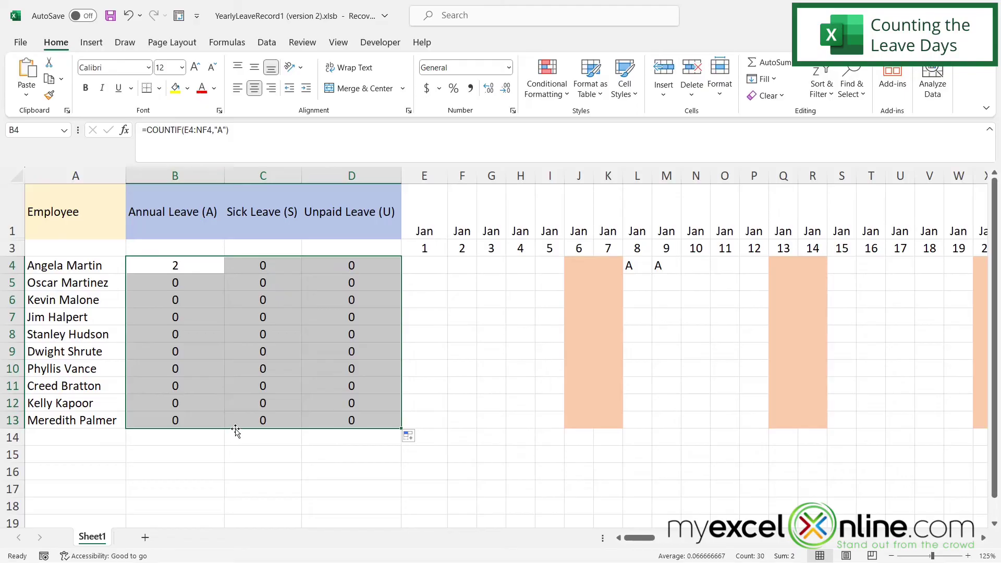
{"action": "left_click_drag", "start_coordinate": [638, 265], "coordinate": [659, 264]}
{"action": "key", "text": "Delete"}
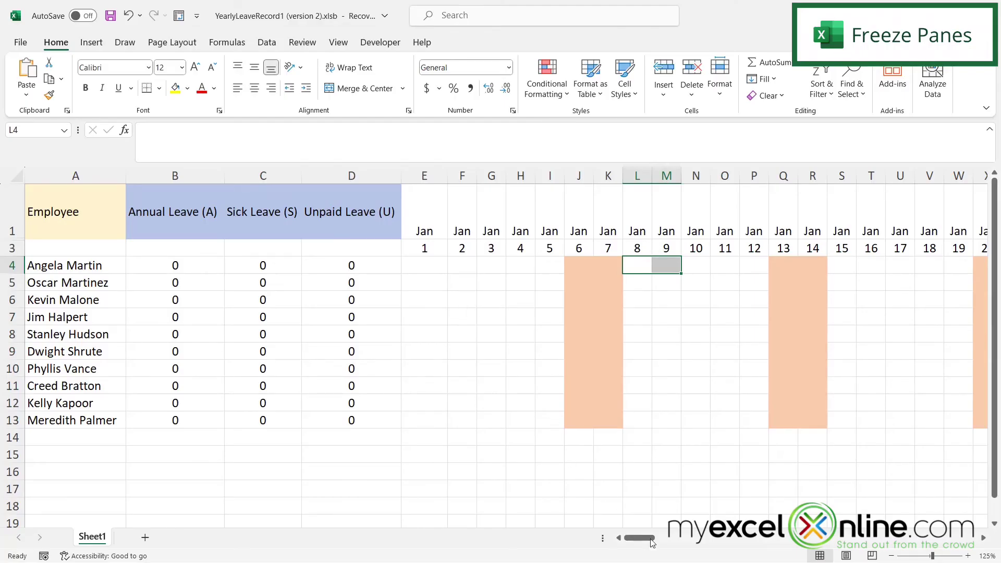
Freeze panes at column E, then scroll right to confirm columns A–D stay fixed
{"action": "mouse_move", "coordinate": [638, 542]}
{"action": "left_mouse_down"}
{"action": "mouse_move", "coordinate": [709, 542]}
{"action": "mouse_move", "coordinate": [626, 539]}
{"action": "left_mouse_up"}
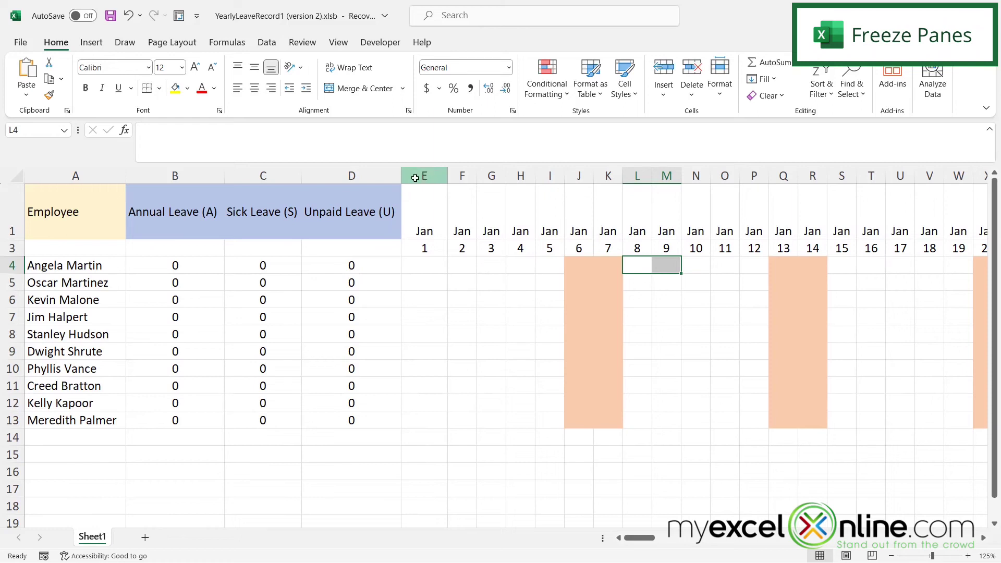
{"action": "left_click", "coordinate": [416, 176]}
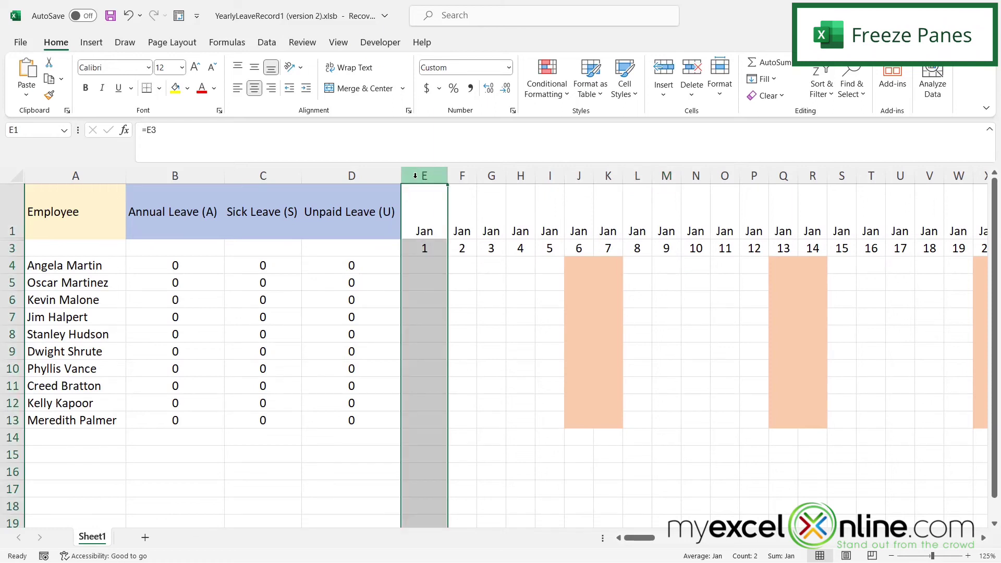
{"action": "left_click", "coordinate": [339, 43]}
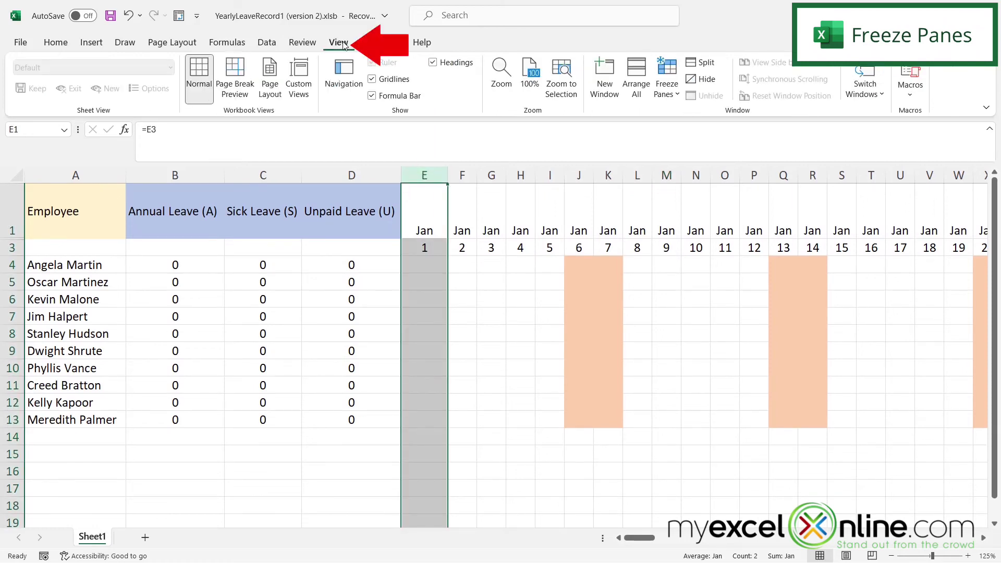
{"action": "left_click", "coordinate": [673, 91]}
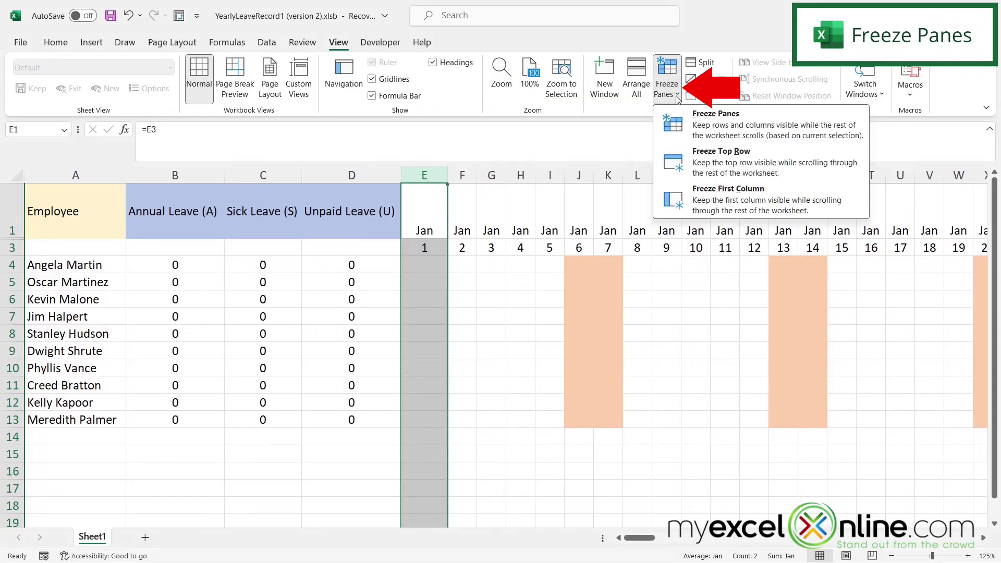
{"action": "left_click", "coordinate": [704, 125]}
{"action": "left_click_drag", "start_coordinate": [639, 538], "coordinate": [767, 547]}
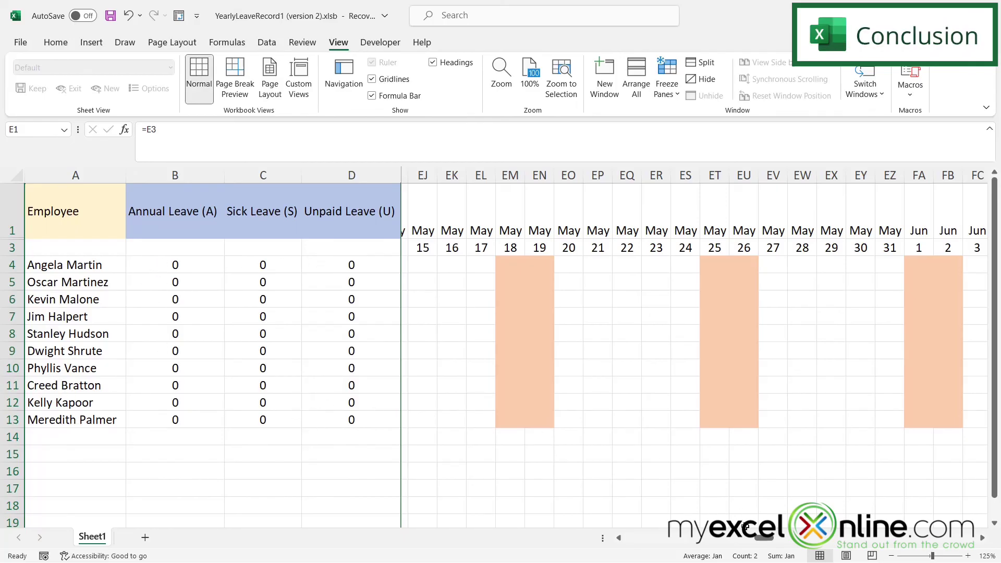
{"action": "left_click_drag", "start_coordinate": [762, 537], "coordinate": [628, 537]}
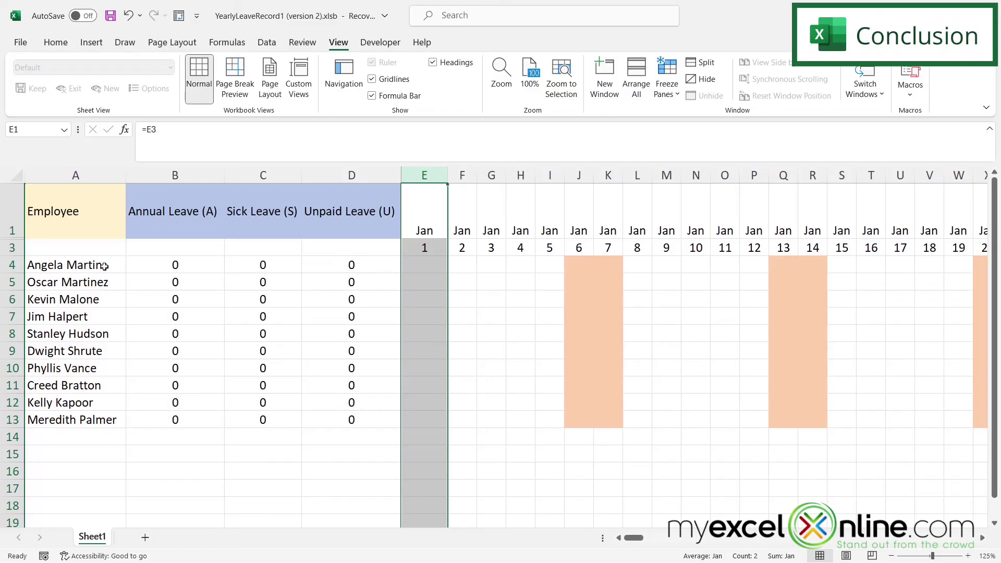